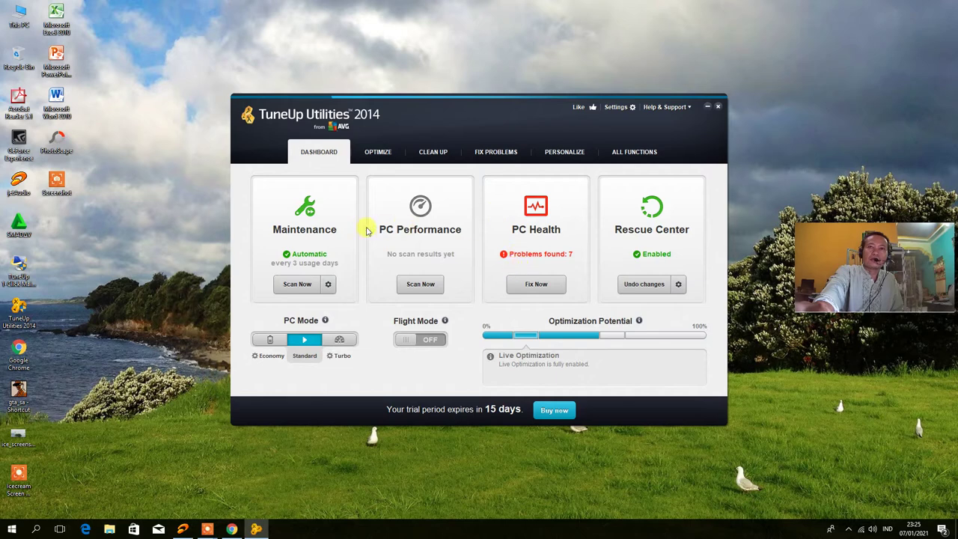
Run the PC Performance scan with a profile of never connected to the Internet, "Do not optimize visual effects" and unused-program removal "Not at all".
left_click(418, 285)
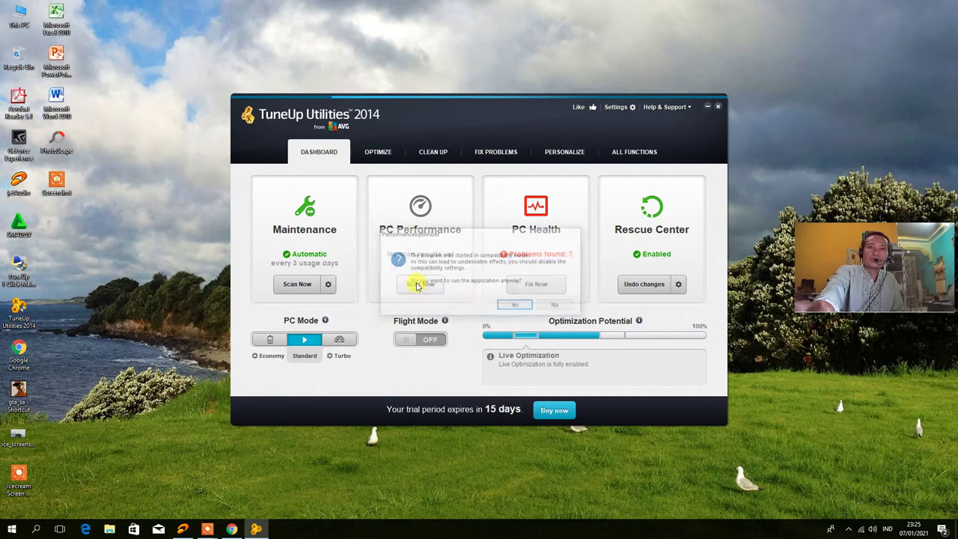
left_click(512, 306)
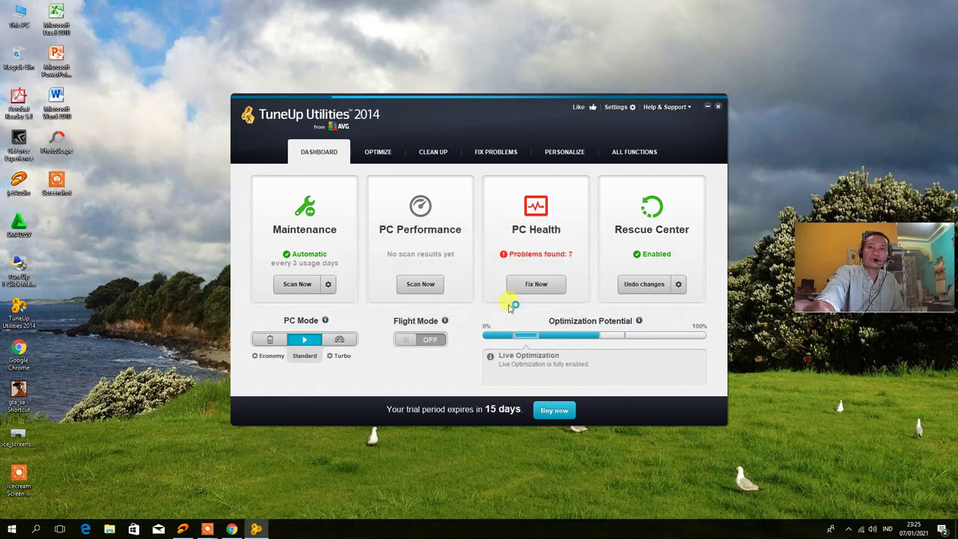
left_click(576, 180)
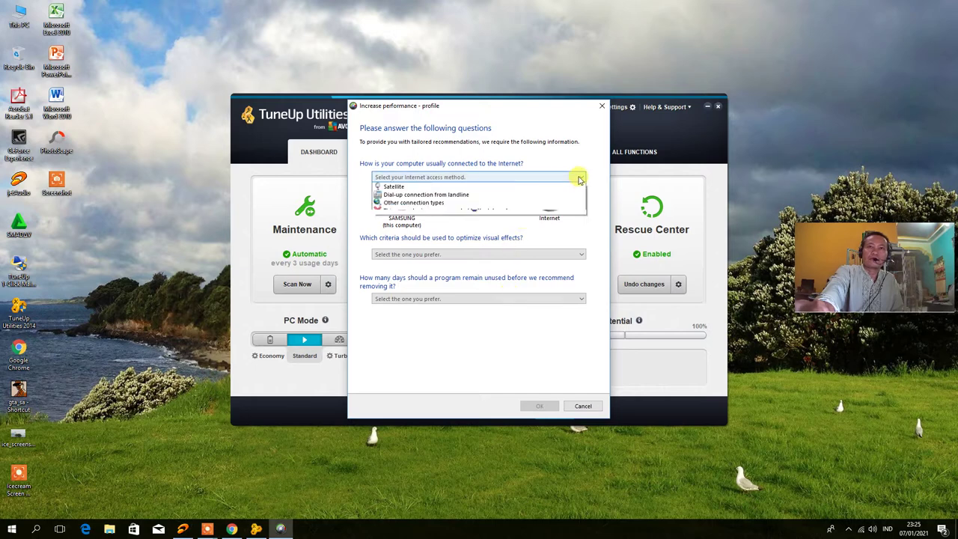
left_click(464, 233)
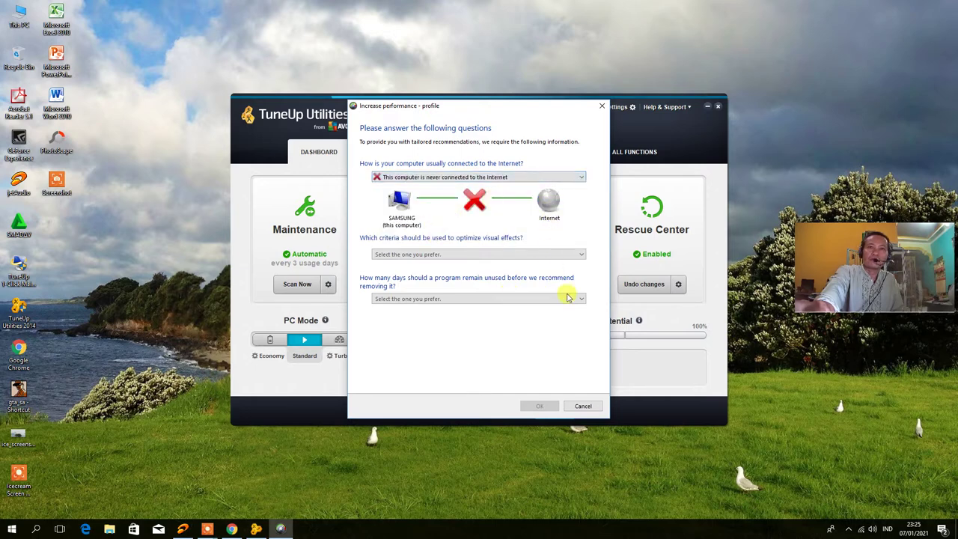
left_click(580, 253)
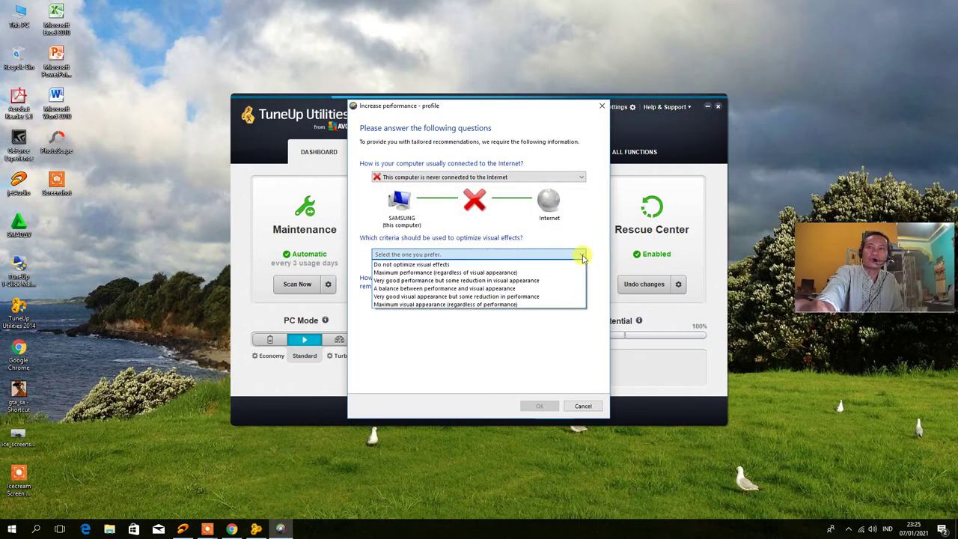
left_click(432, 265)
left_click(578, 298)
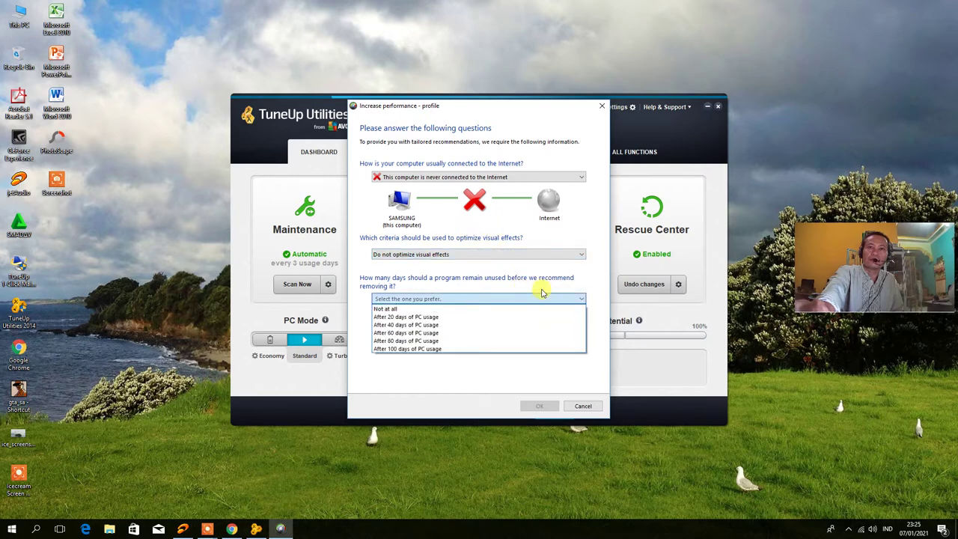
left_click(395, 308)
left_click(527, 405)
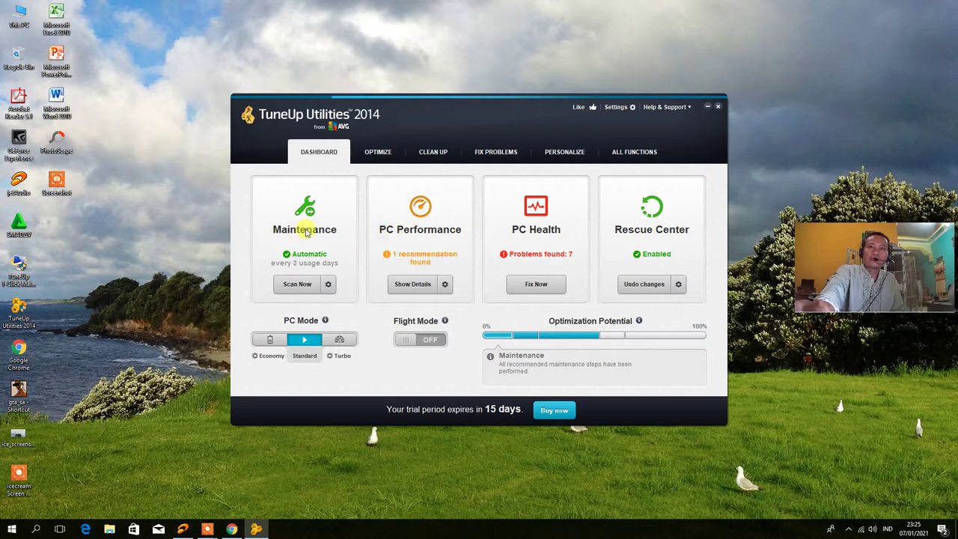
Open the PC Performance details and examine the hardware and software, Internet settings, visual effects and overview recommendations.
left_click(407, 283)
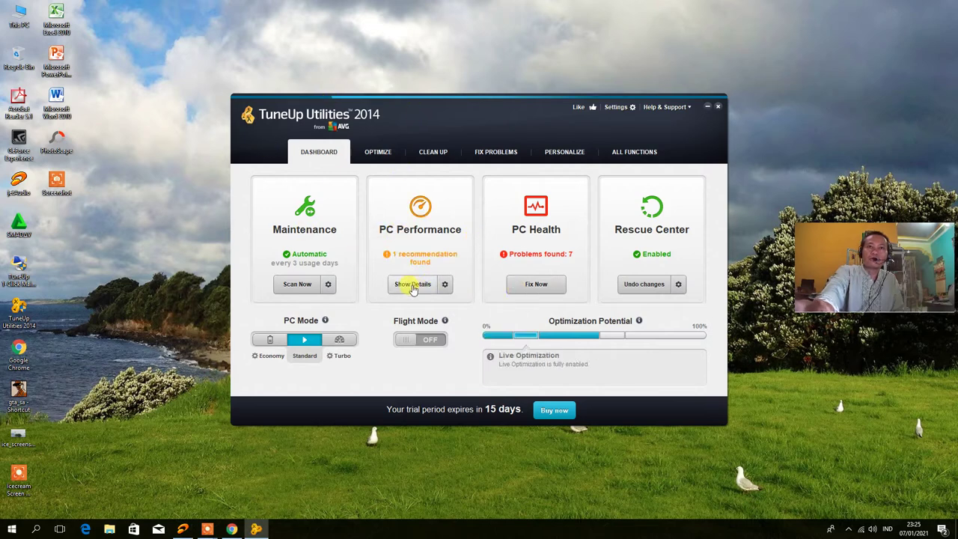
left_click(508, 307)
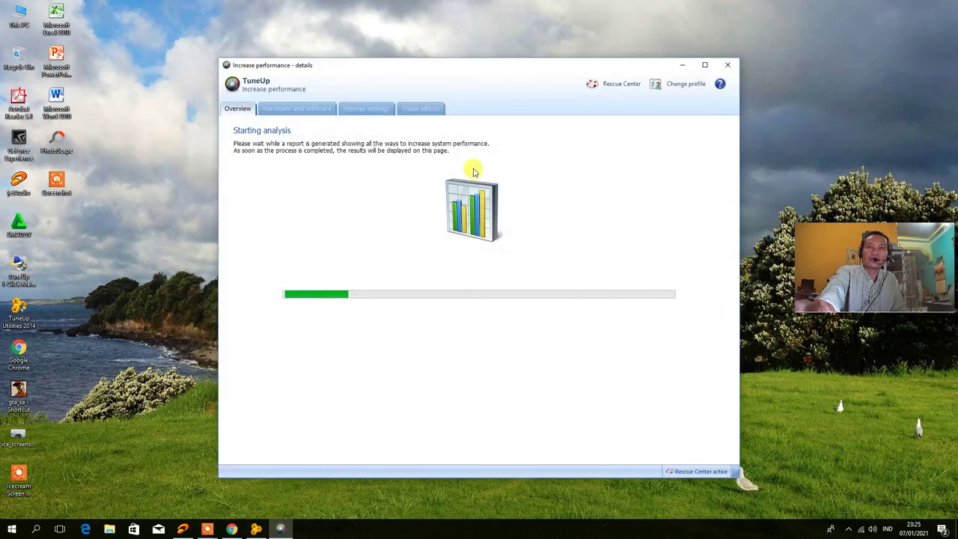
left_click(305, 112)
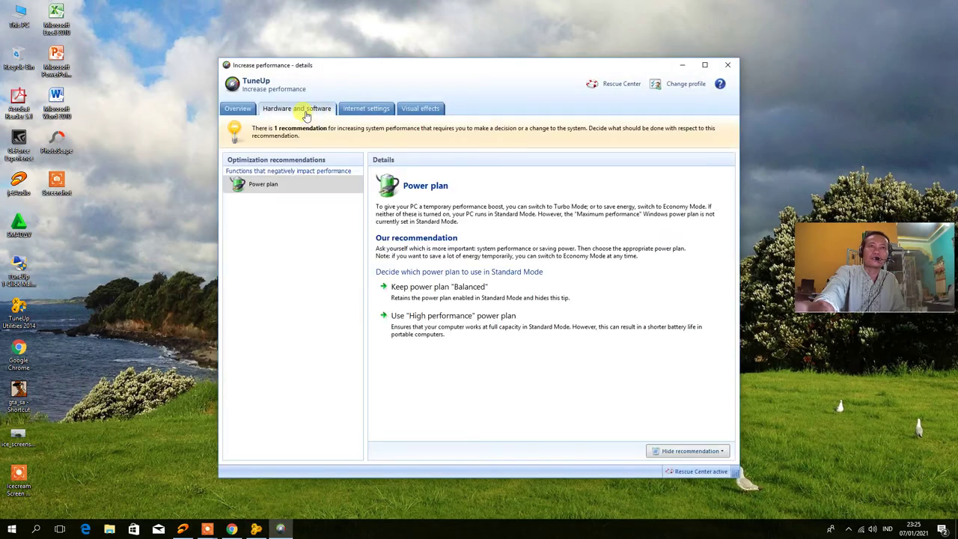
left_click(366, 110)
left_click(416, 110)
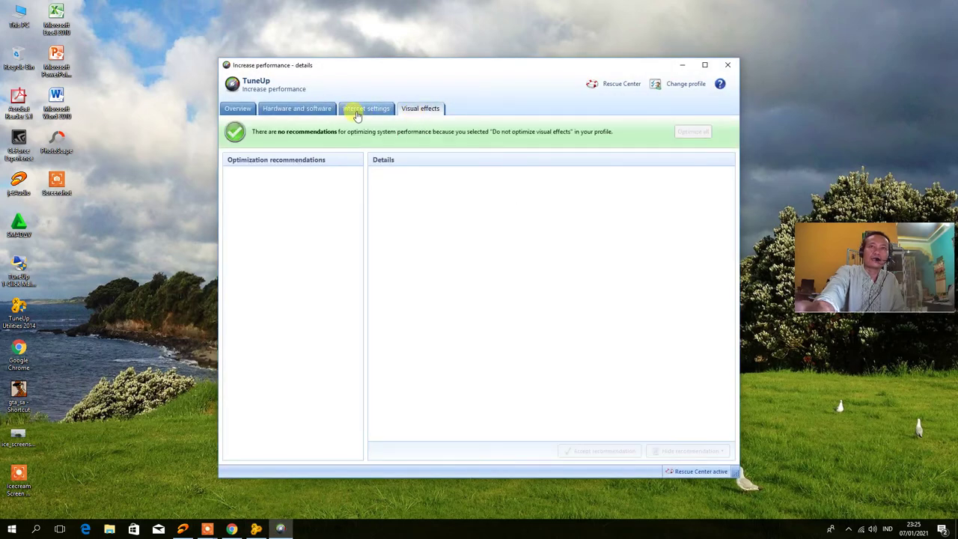
left_click(351, 112)
left_click(303, 109)
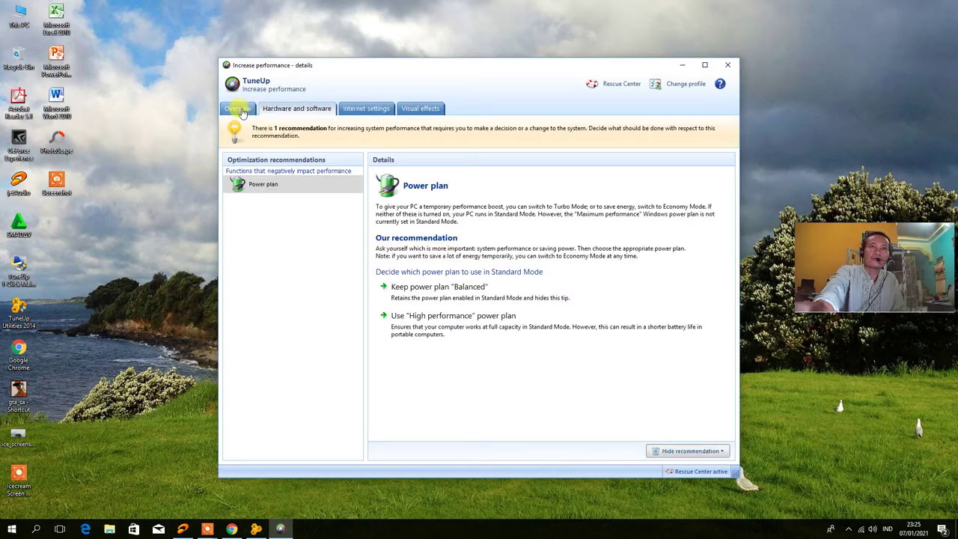
left_click(240, 109)
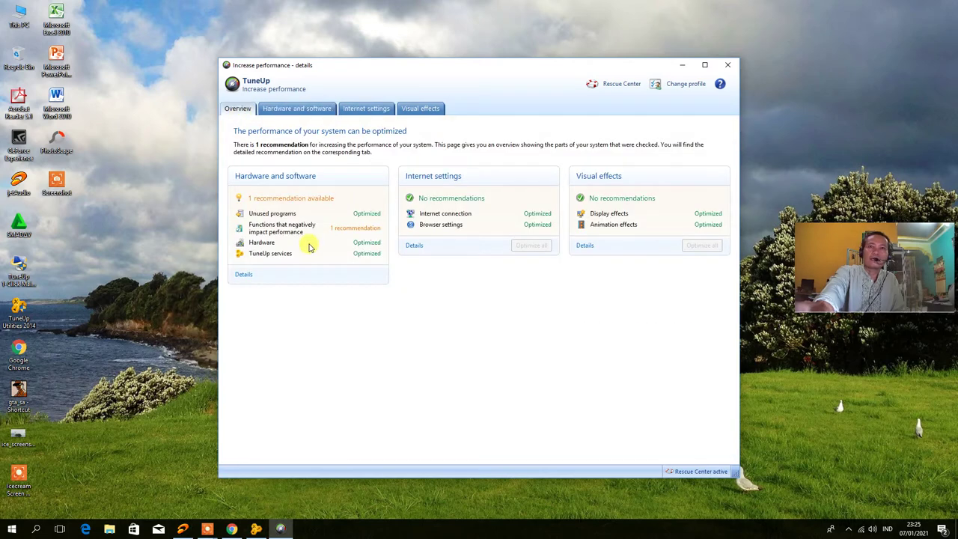
Apply the "High performance" power plan for Standard Mode, check the other performance categories and close the details.
left_click(345, 228)
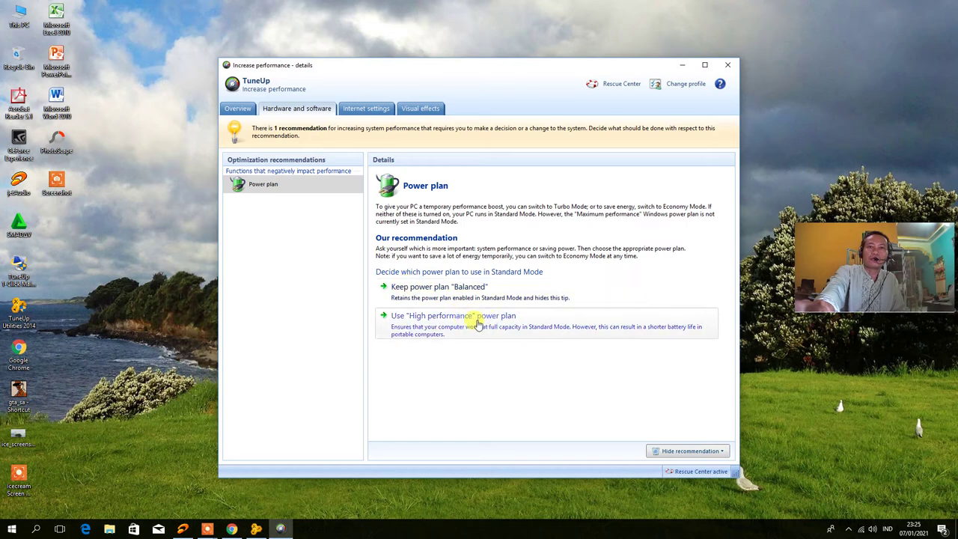
left_click(529, 322)
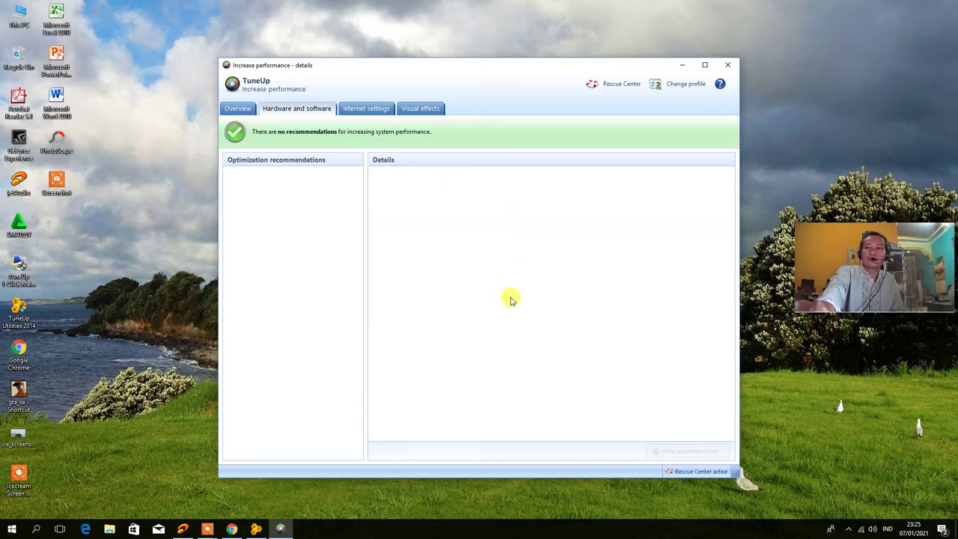
left_click(356, 111)
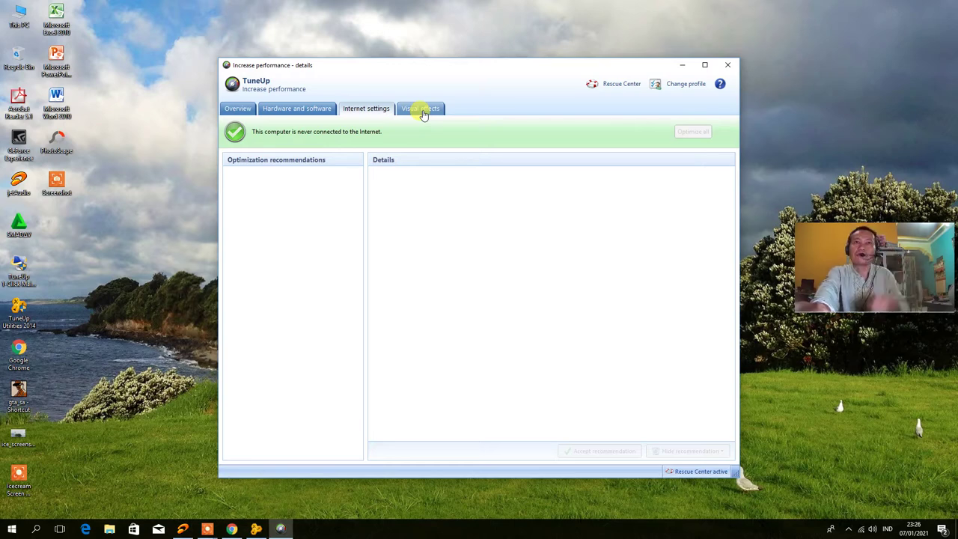
left_click(424, 112)
left_click(366, 110)
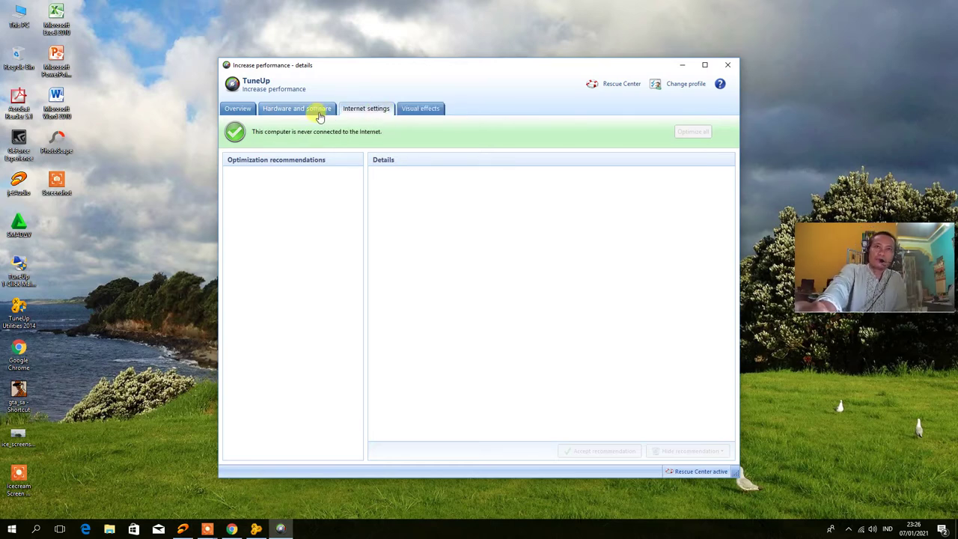
left_click(300, 109)
left_click(247, 109)
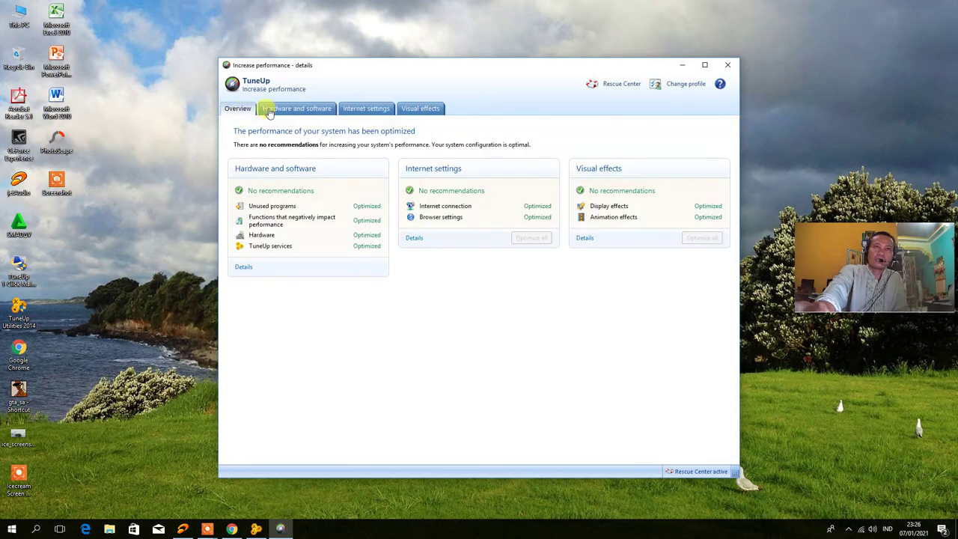
left_click(730, 66)
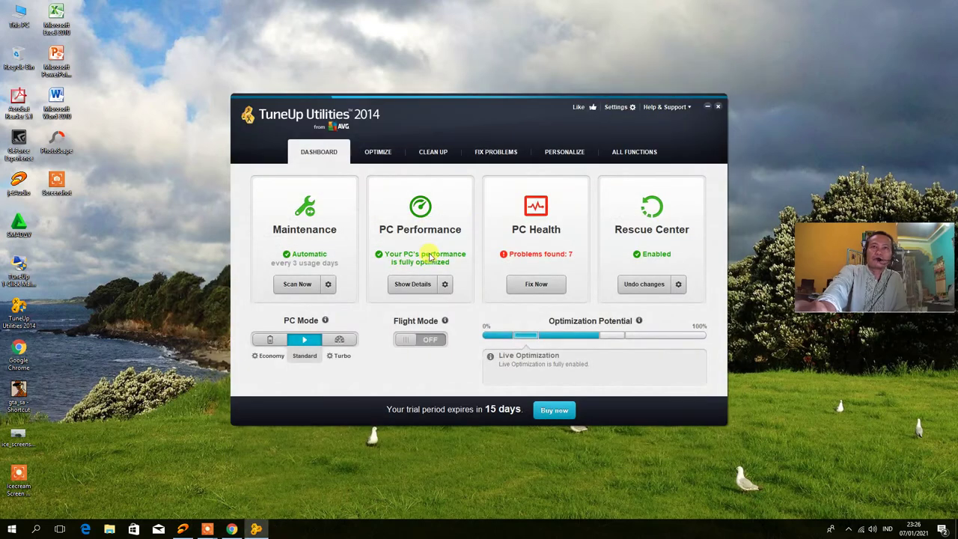
Permanently hide the PC Health problems about the firewall, User Account Control and administrative shares.
left_click(561, 288)
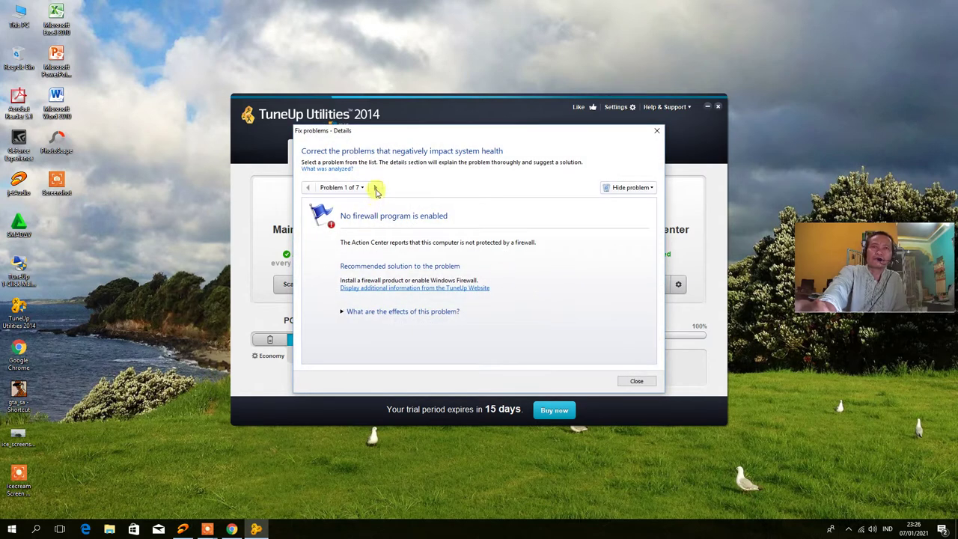
left_click(653, 188)
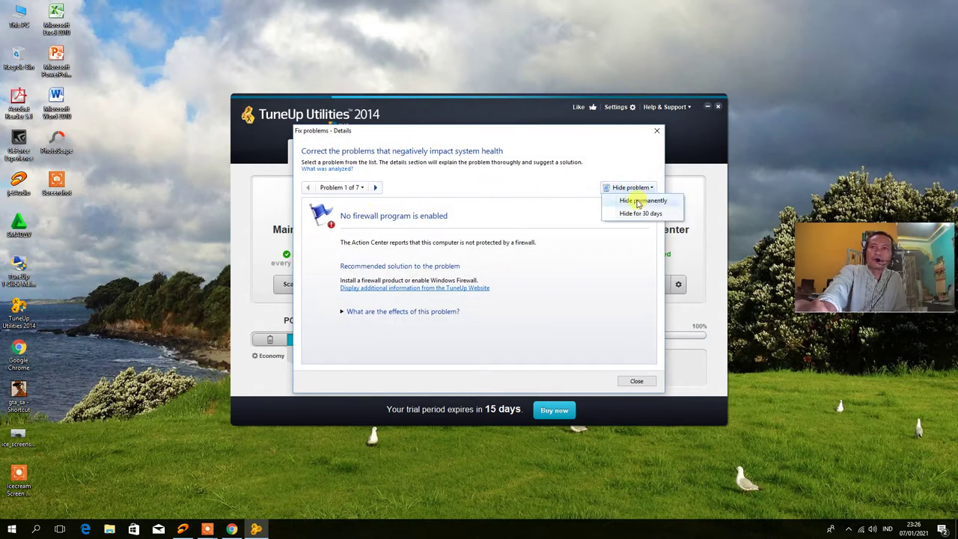
left_click(637, 201)
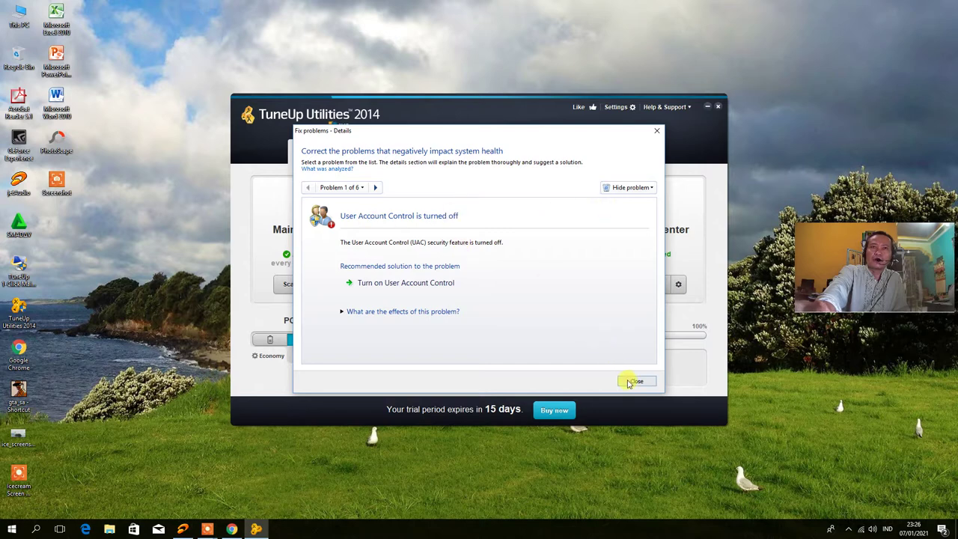
left_click(652, 190)
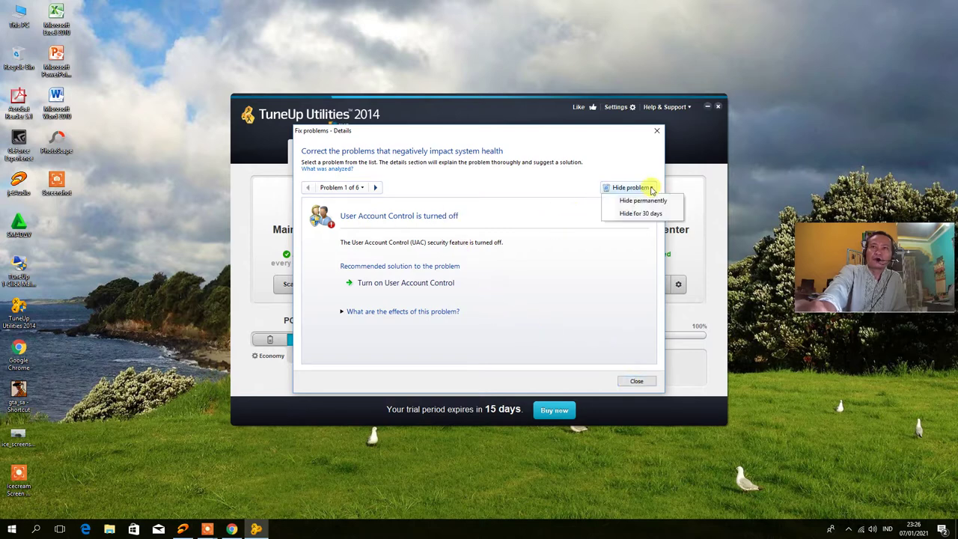
left_click(641, 202)
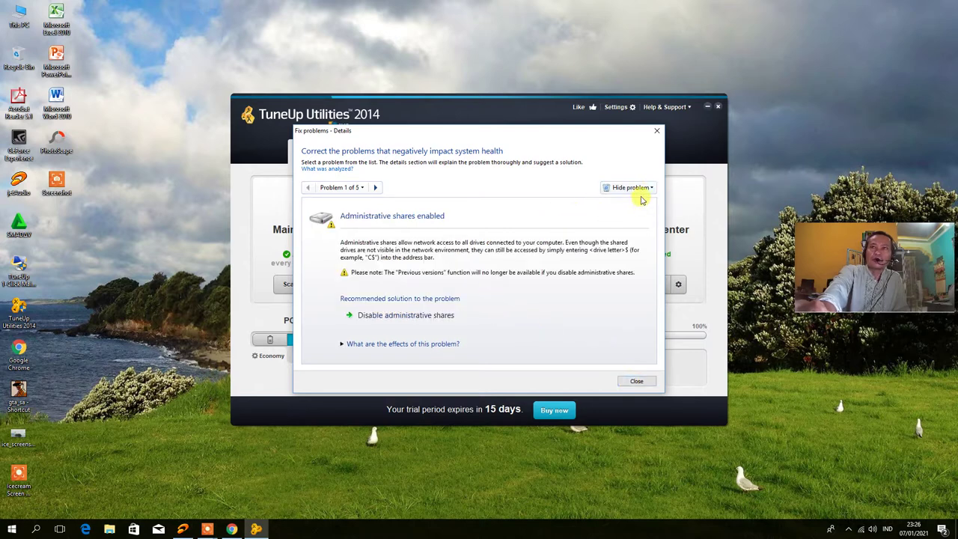
left_click(648, 190)
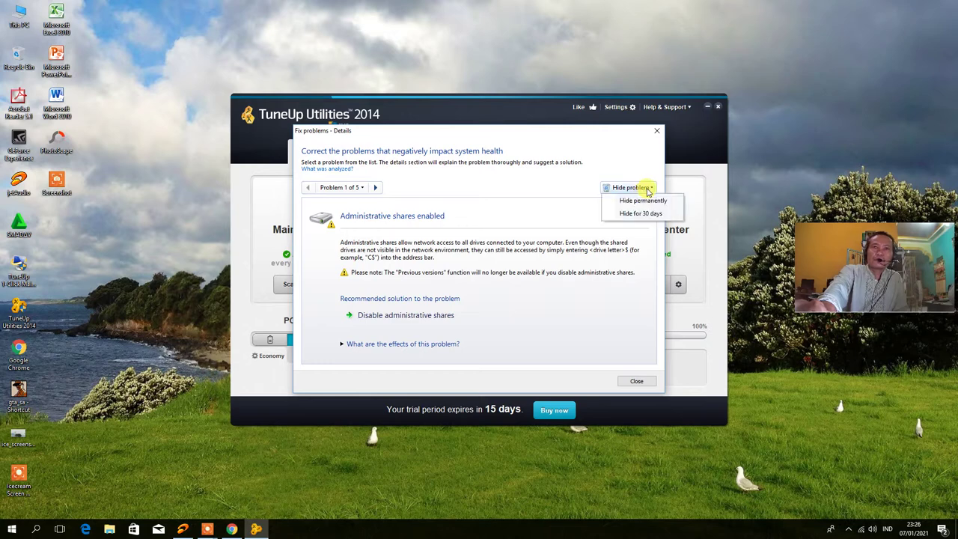
left_click(644, 203)
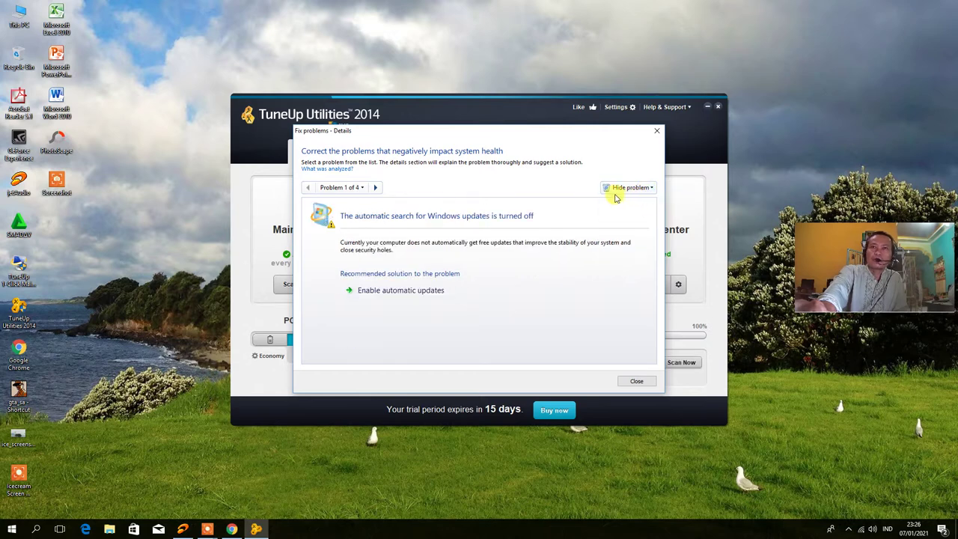
Permanently hide the problems about automatic Windows updates, unique computer identification, the PS/2 keyboard and the Synaptics touchpad, and close the problem details.
left_click(648, 190)
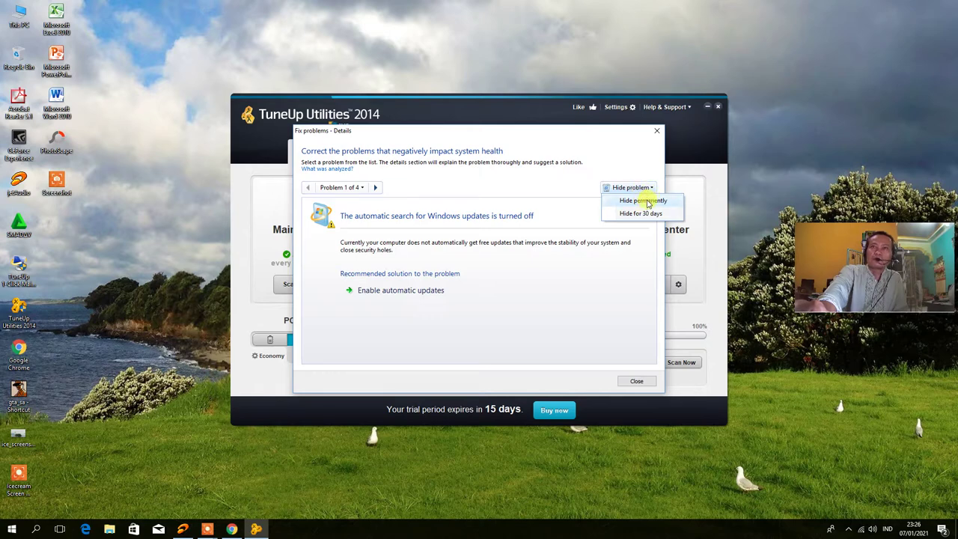
left_click(648, 202)
left_click(651, 190)
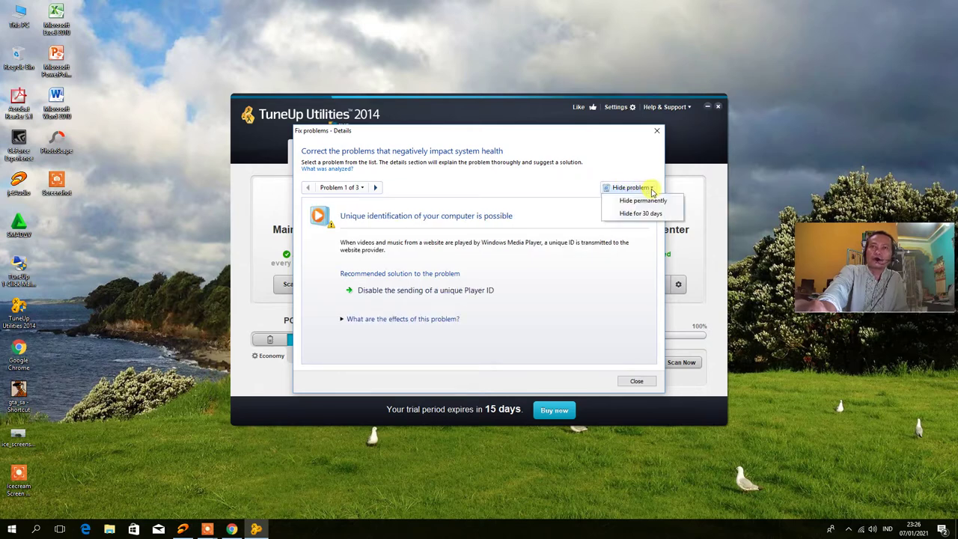
left_click(641, 204)
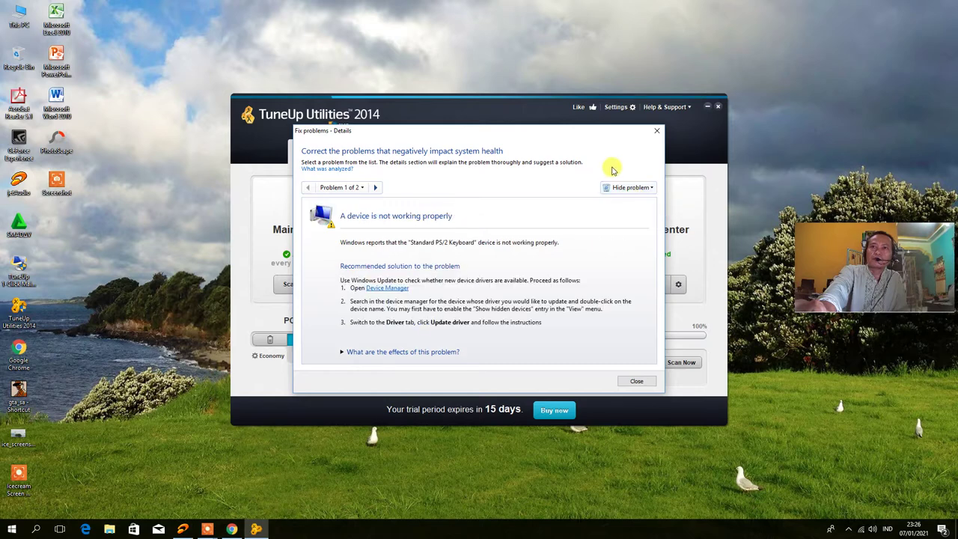
left_click(648, 188)
left_click(644, 202)
left_click(648, 188)
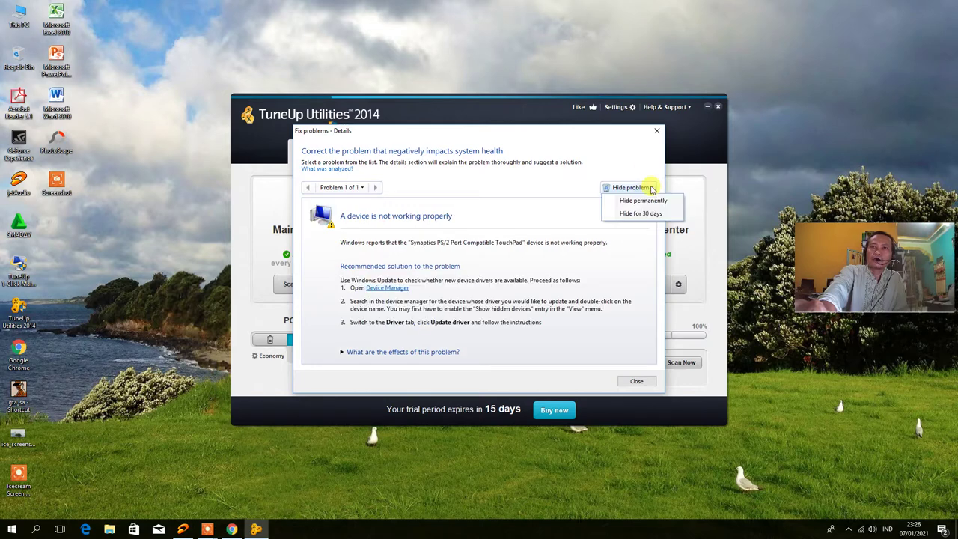
left_click(643, 202)
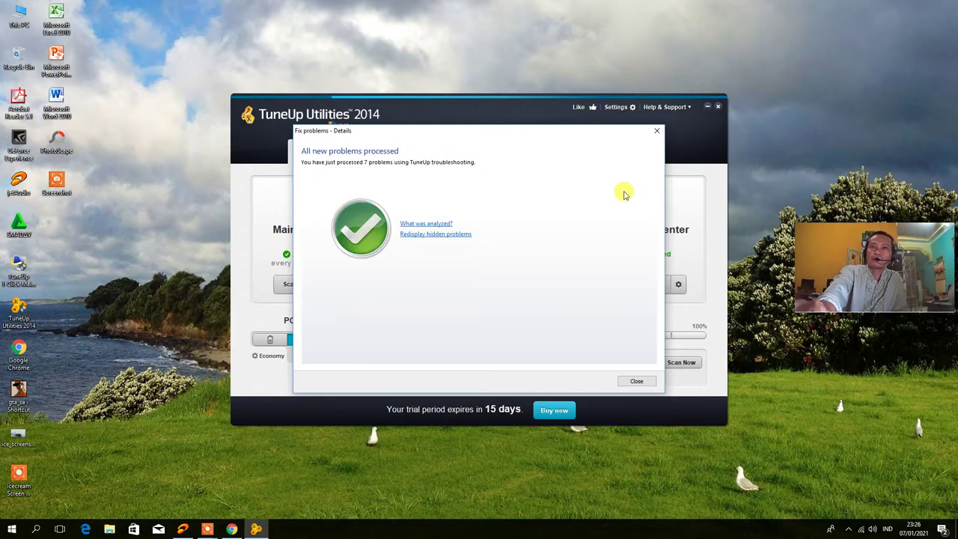
left_click(637, 381)
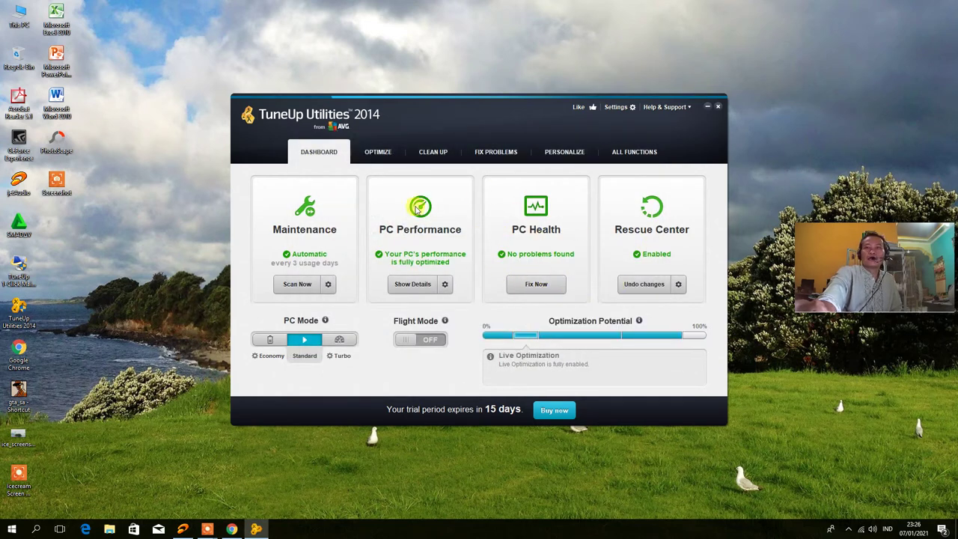
Look through the available Optimize and Personalize functions.
left_click(373, 154)
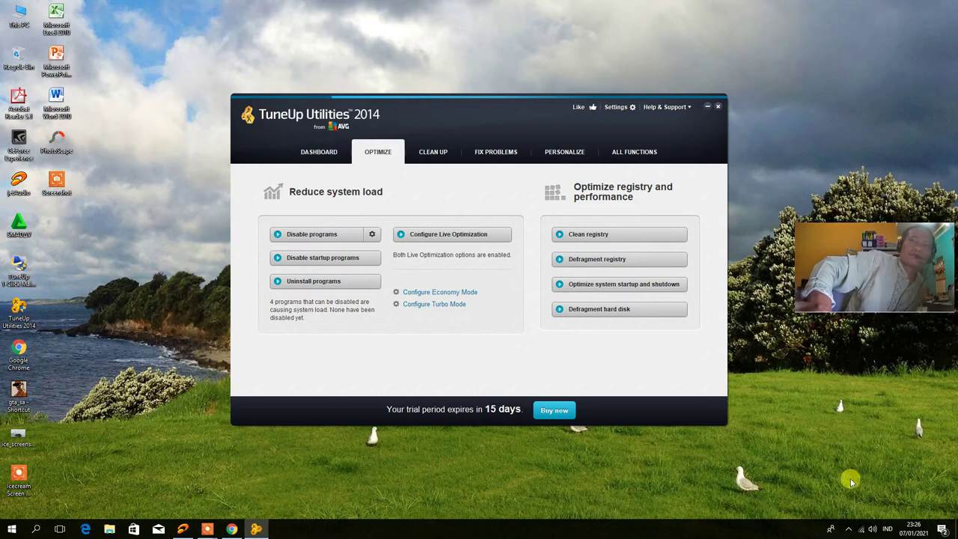
left_click(848, 528)
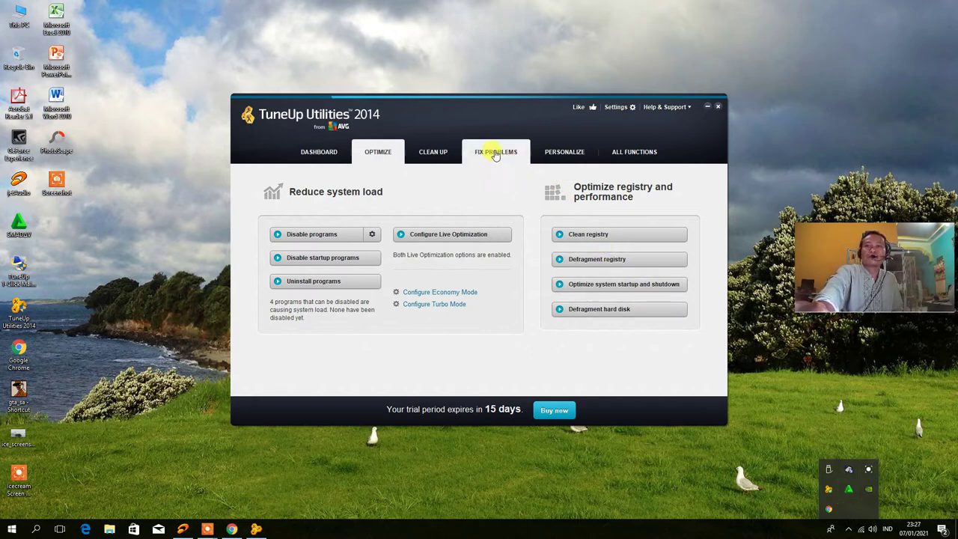
left_click(563, 153)
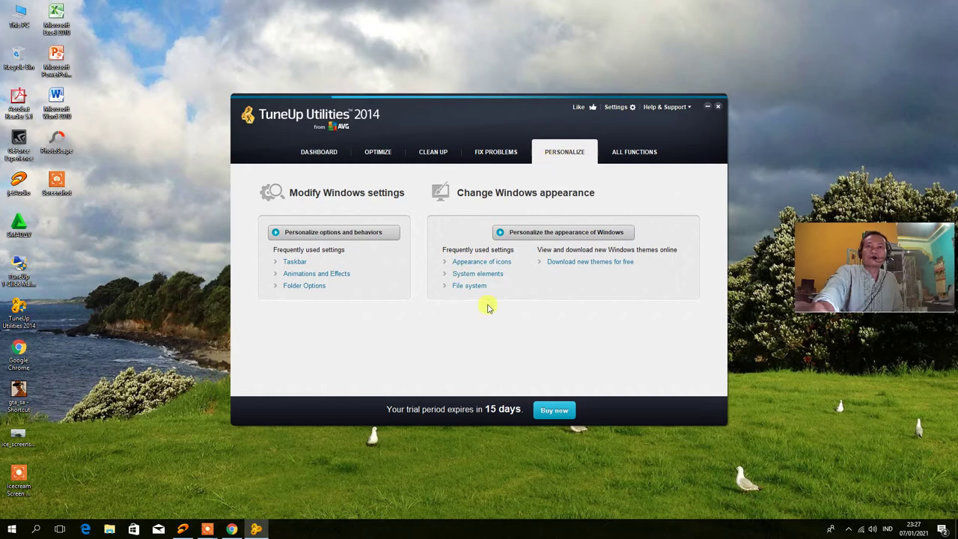
View the Fix Problems functions, then close TuneUp Utilities and refresh the desktop.
left_click(506, 151)
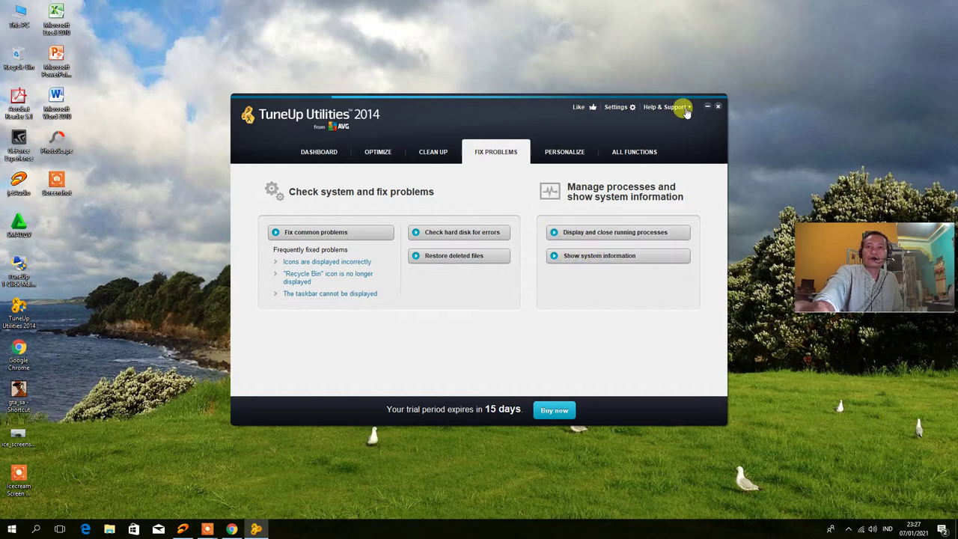
left_click(717, 106)
right_click(258, 129)
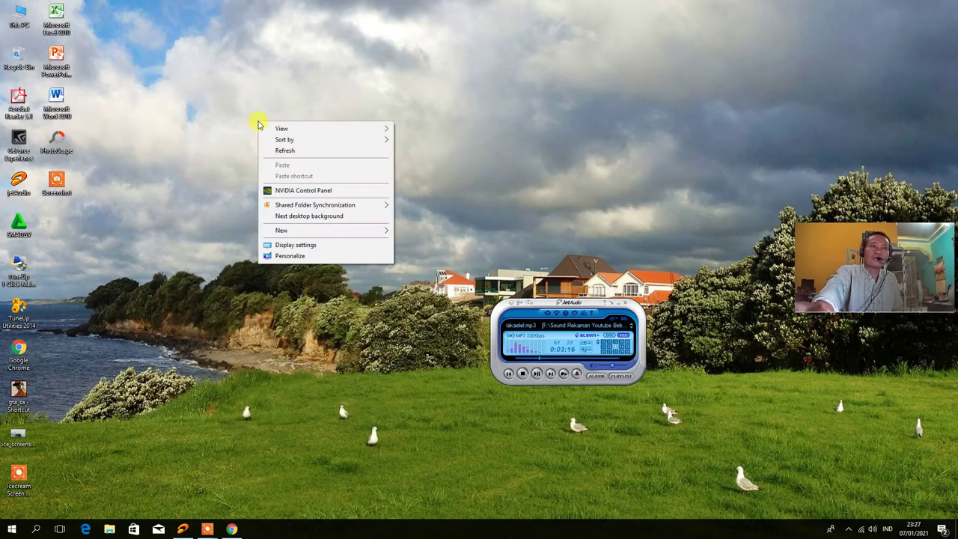
left_click(275, 148)
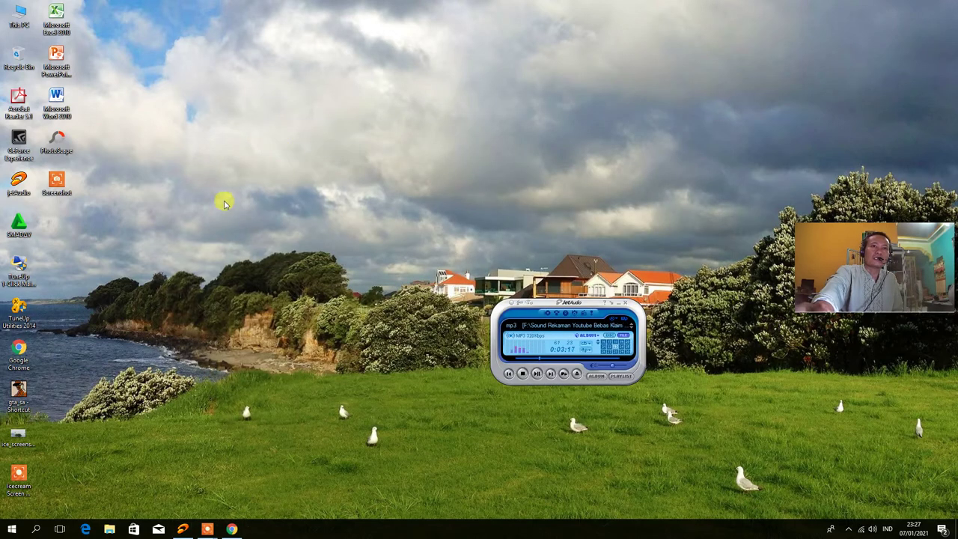
Search Windows for "kon", open the Control Panel and show the list of installed programs to uninstall.
left_click(34, 528)
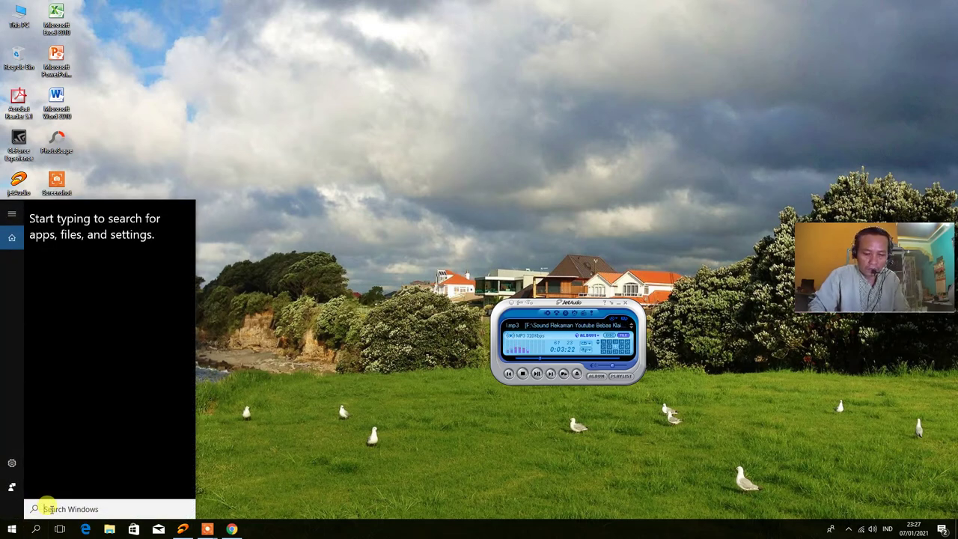
type("kon")
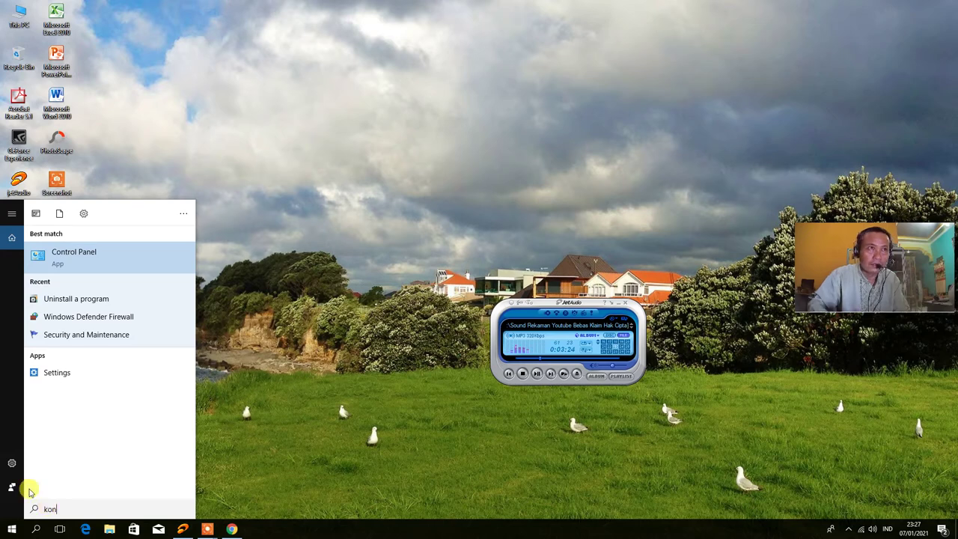
left_click(80, 271)
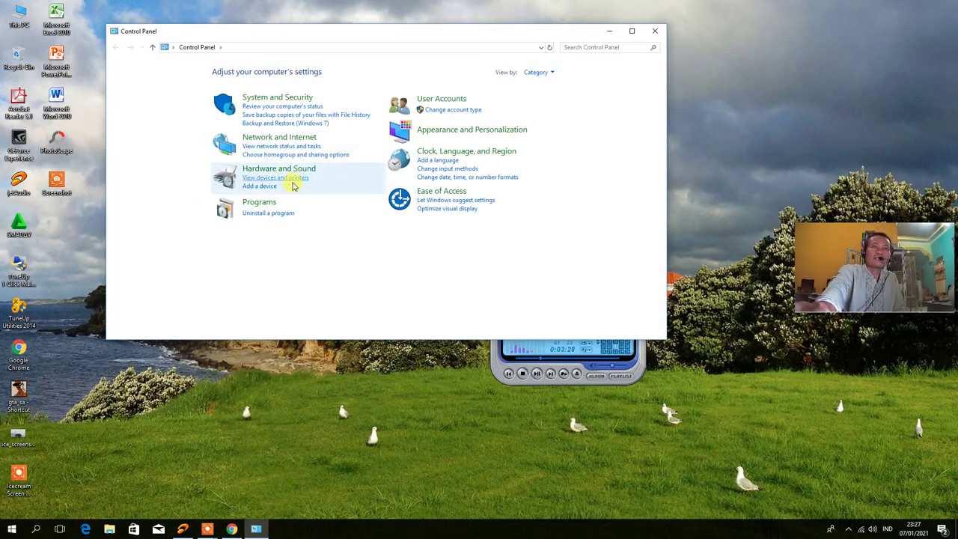
left_click(267, 212)
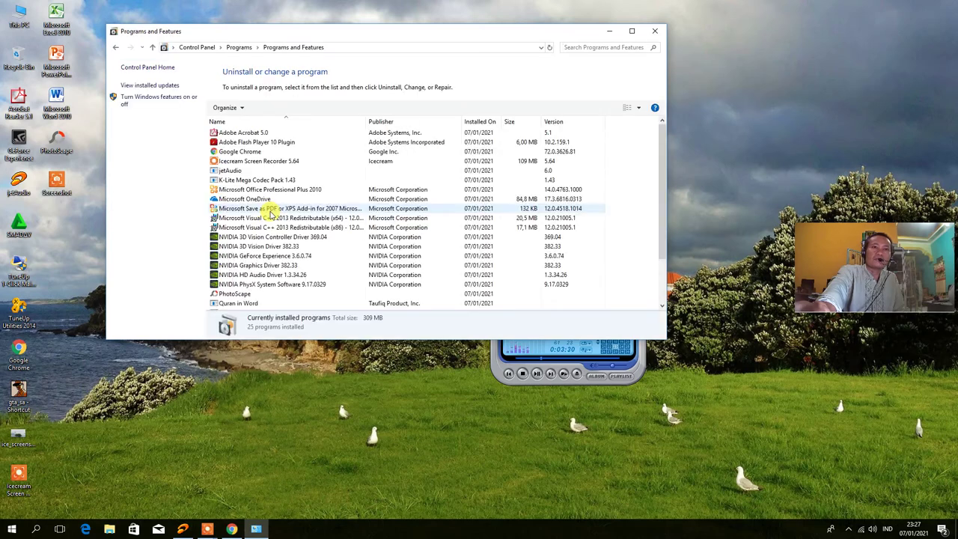
Start uninstalling TuneUp Utilities 2014, running the uninstall helper despite compatibility mode and confirming the removal.
scroll(269, 217, "down", 3)
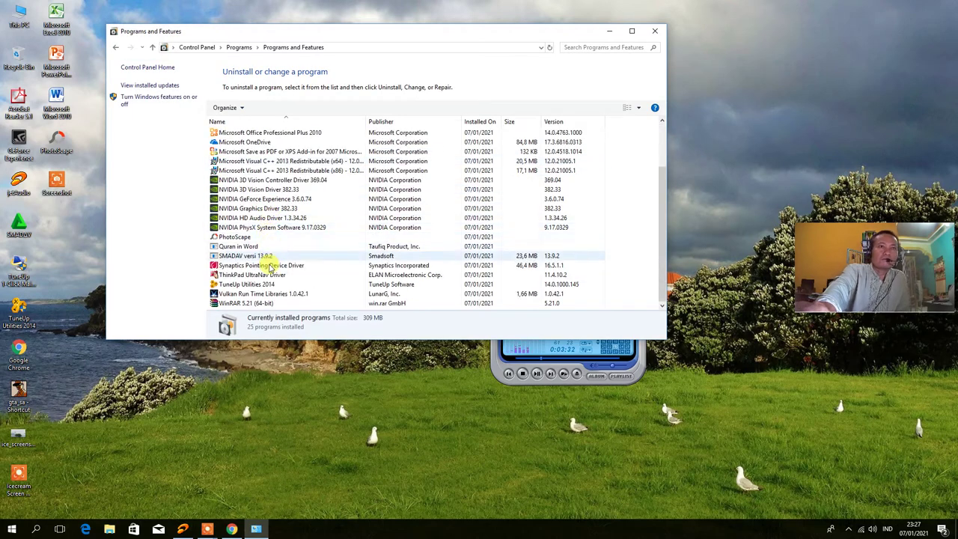
left_click(264, 287)
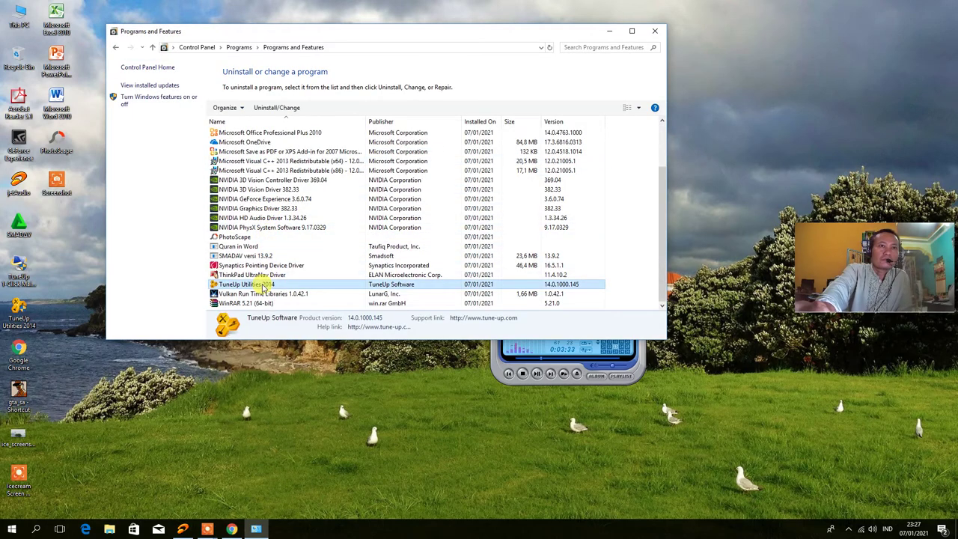
left_click(276, 109)
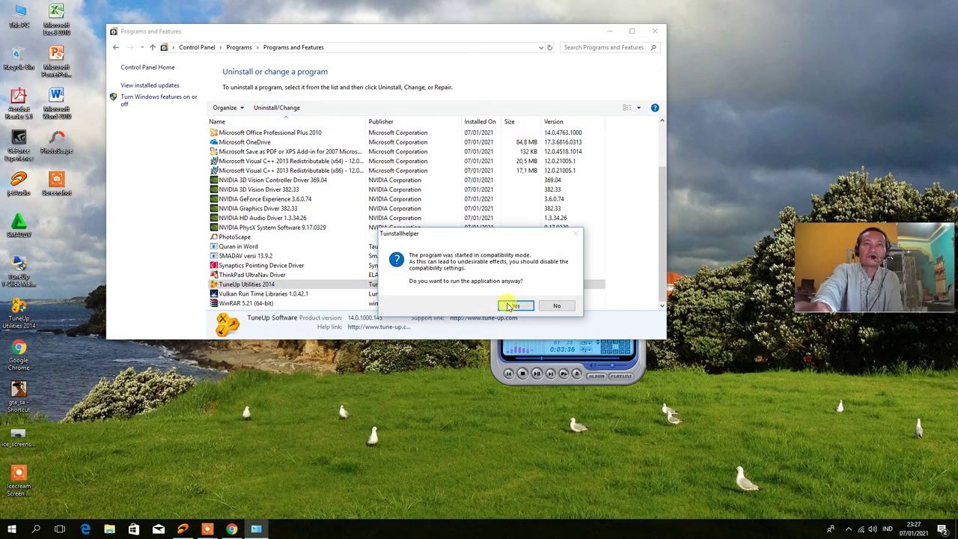
left_click(498, 302)
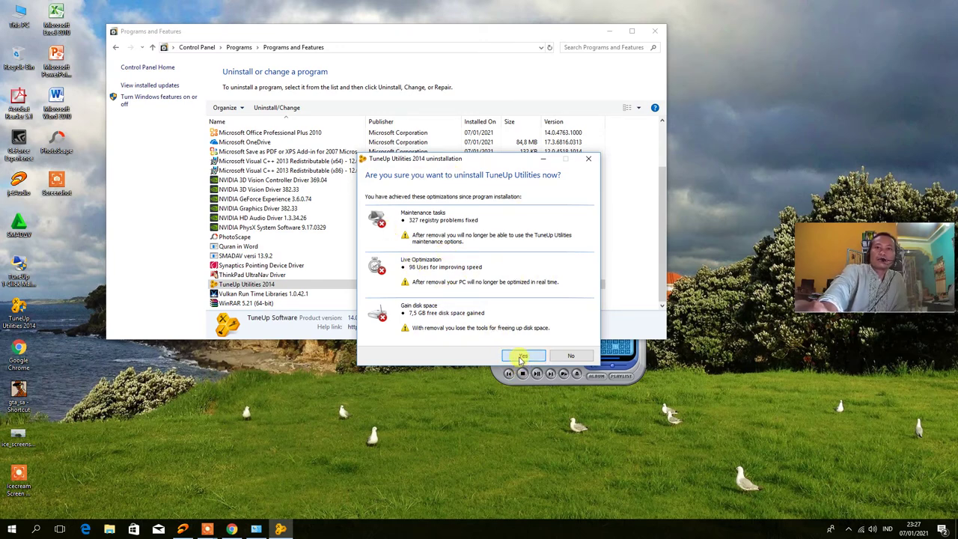
left_click(522, 357)
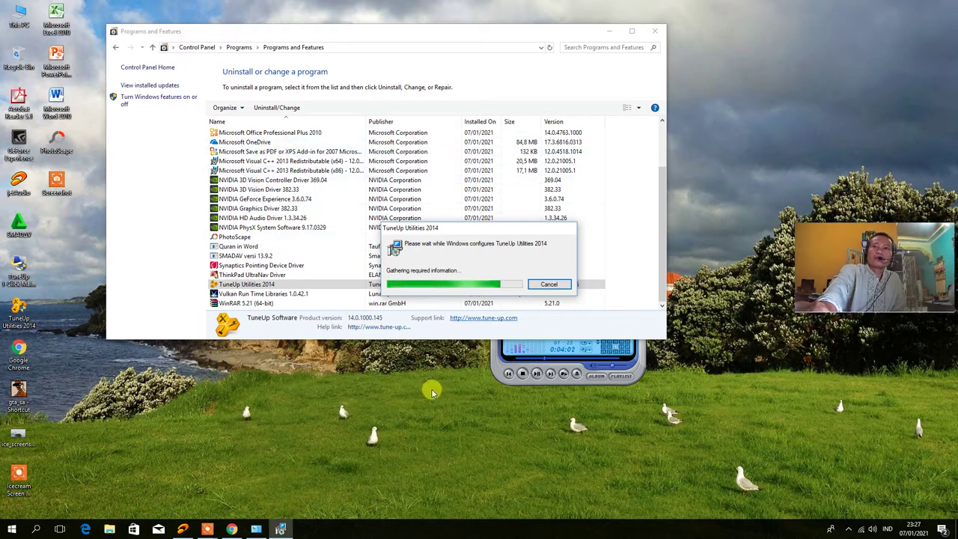
Open Task Manager's startup programs and disable Google Chrome at startup.
right_click(417, 527)
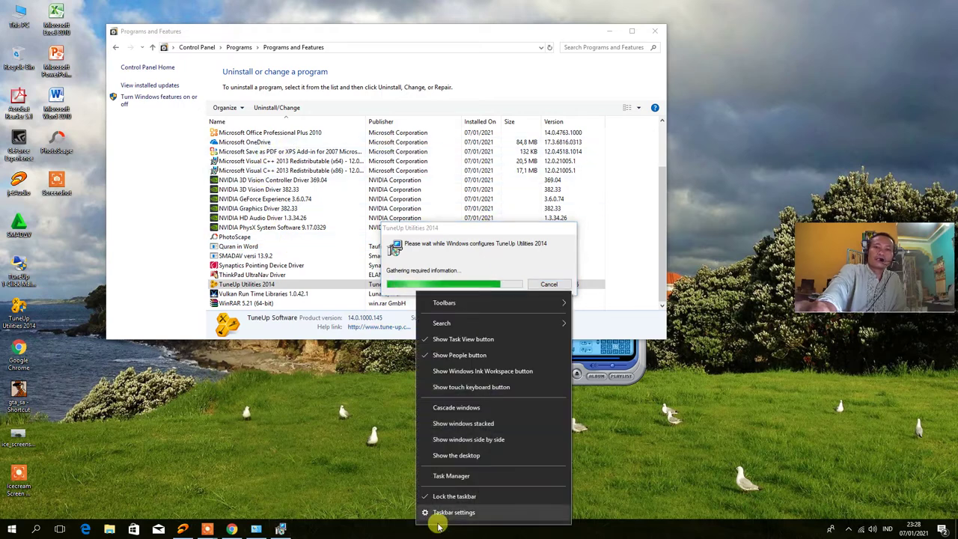
left_click(452, 479)
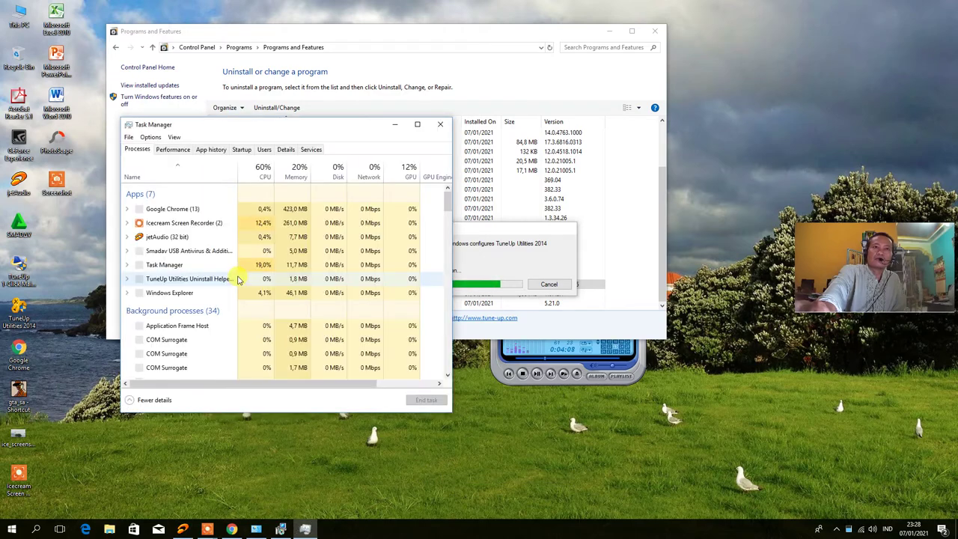
left_click(241, 149)
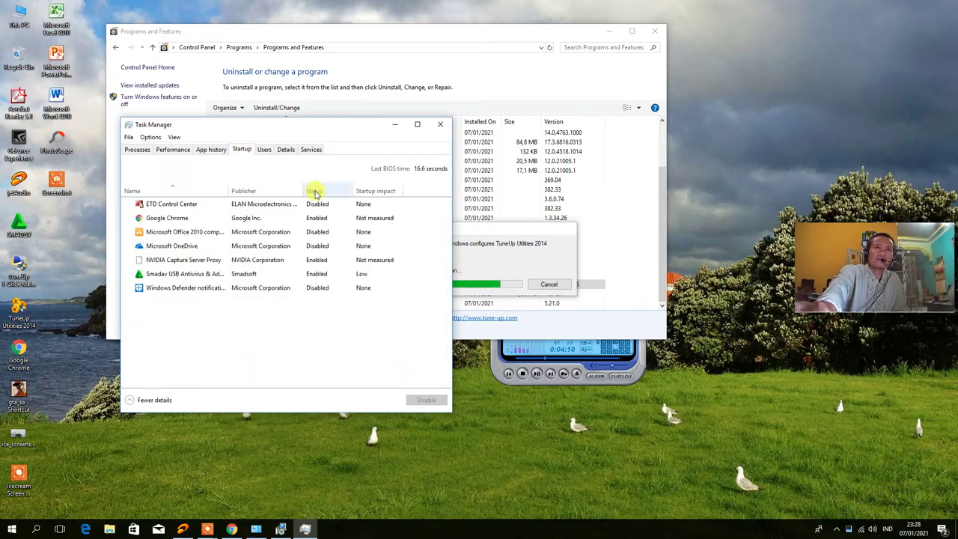
left_click(180, 218)
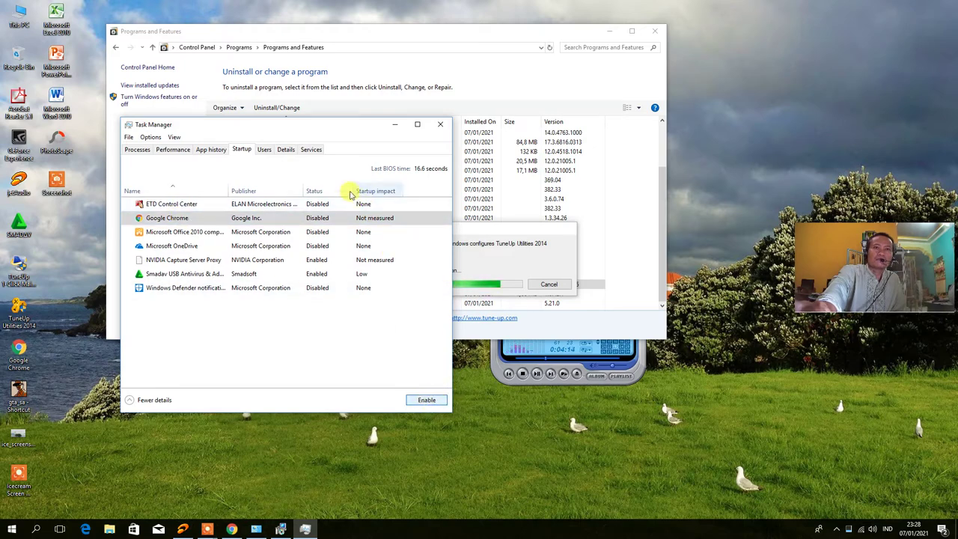
right_click(325, 216)
left_click(346, 224)
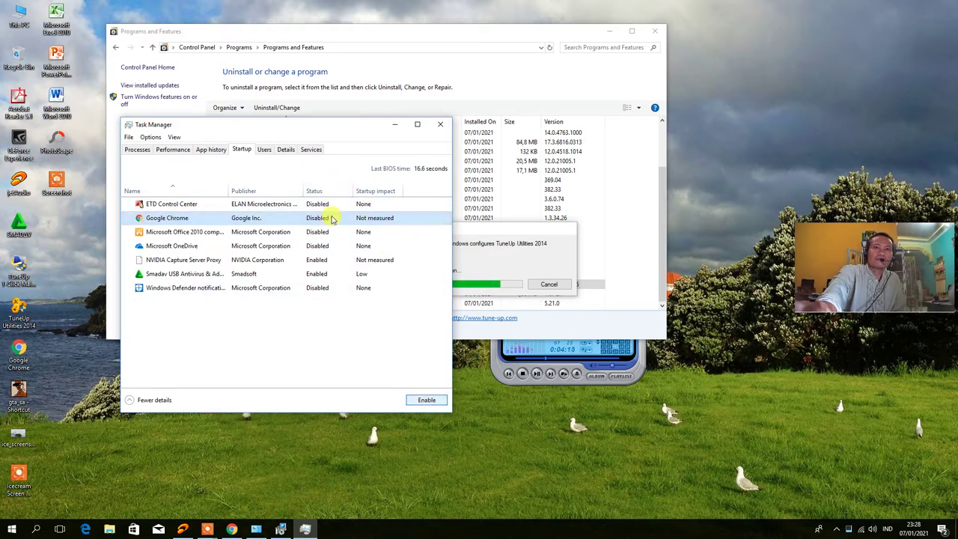
Disable NVIDIA Capture Server Proxy at startup and close Task Manager.
left_click(197, 259)
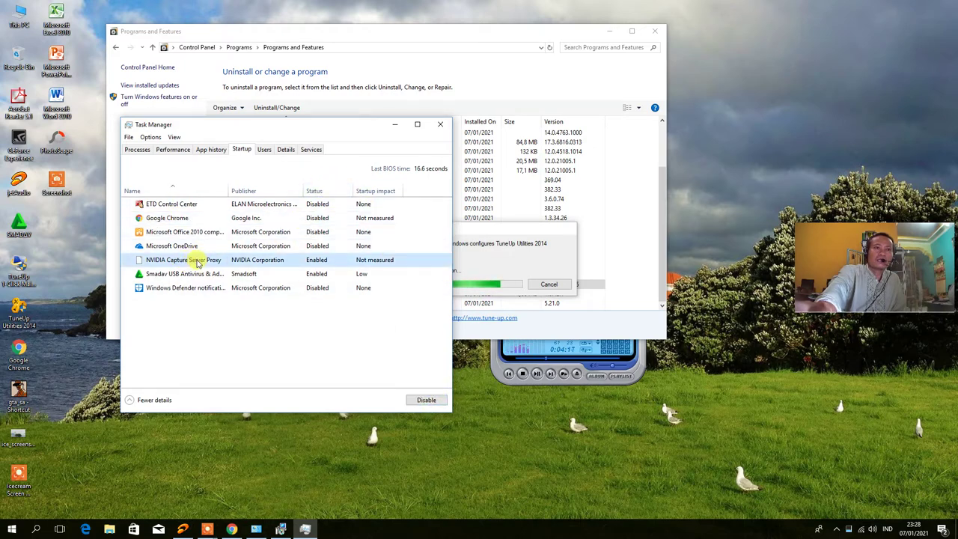
left_click(426, 401)
left_click(258, 275)
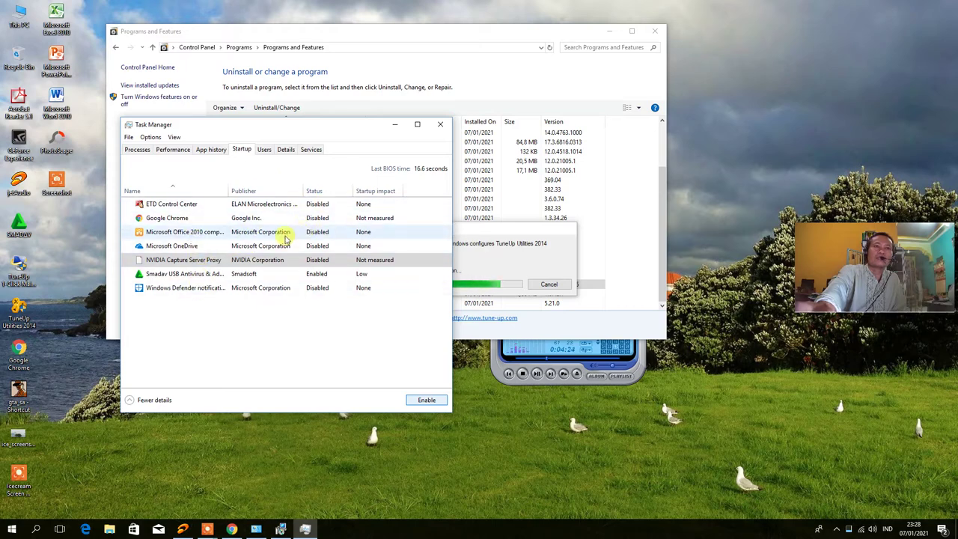
left_click_drag(300, 123, 597, 73)
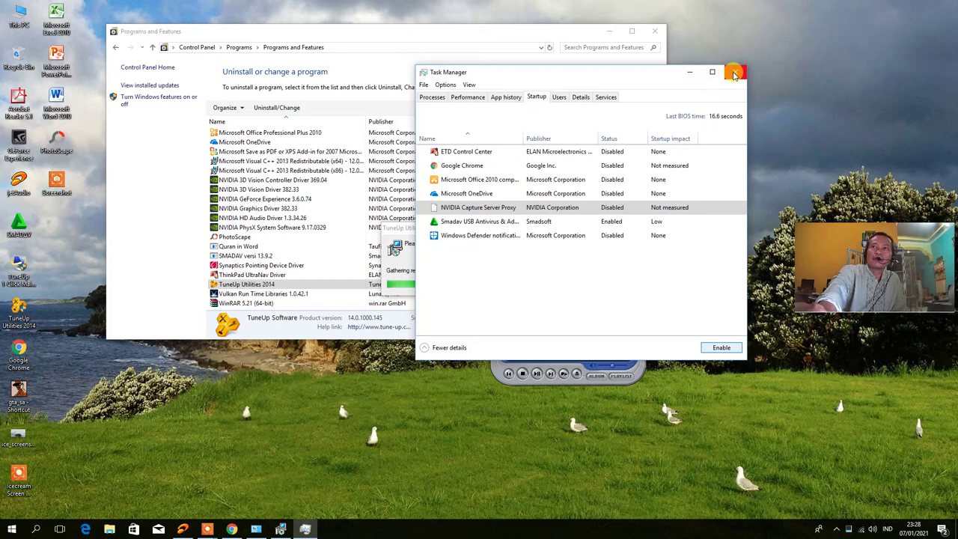
left_click_drag(636, 75, 641, 20)
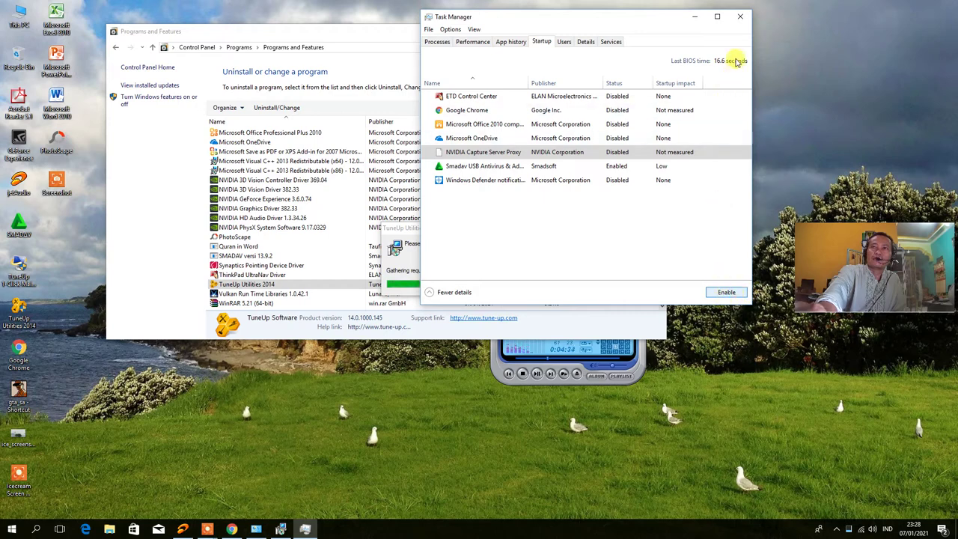
left_click(739, 18)
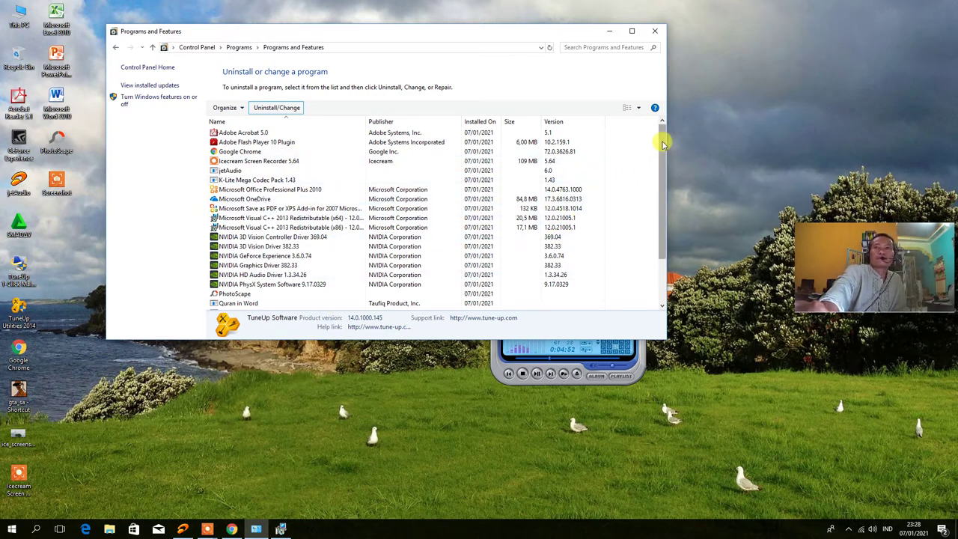
Close the Programs and Features window while the uninstallation runs.
left_click_drag(662, 144, 661, 86)
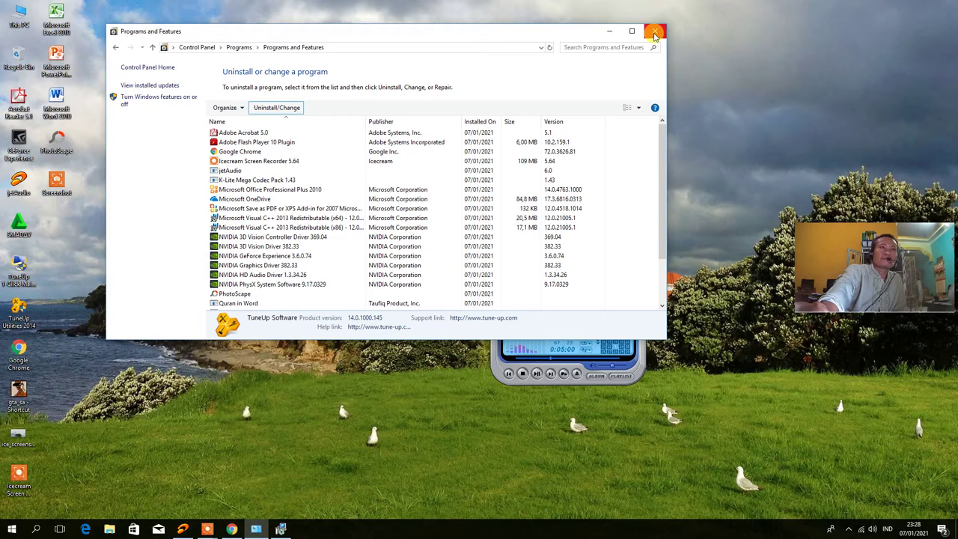
left_click_drag(415, 38, 420, 95)
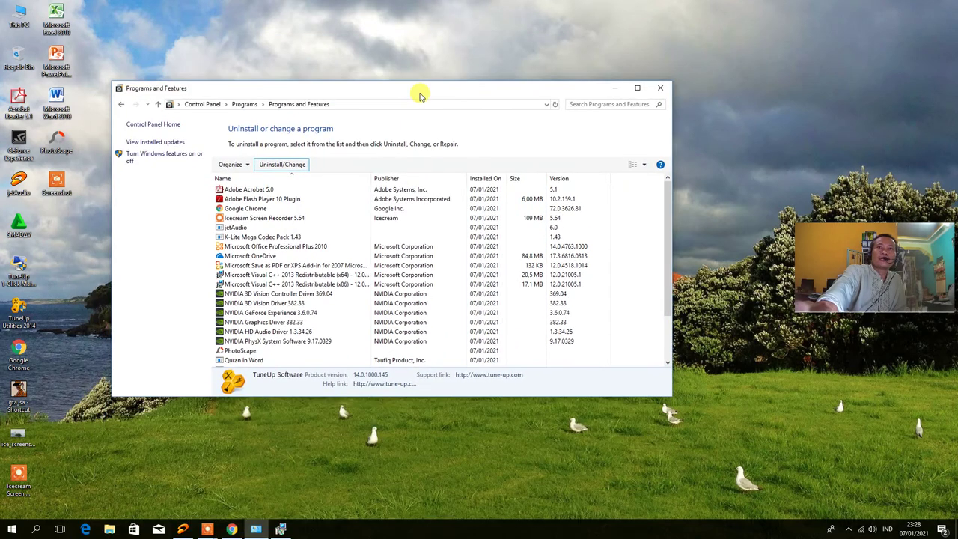
left_click(663, 91)
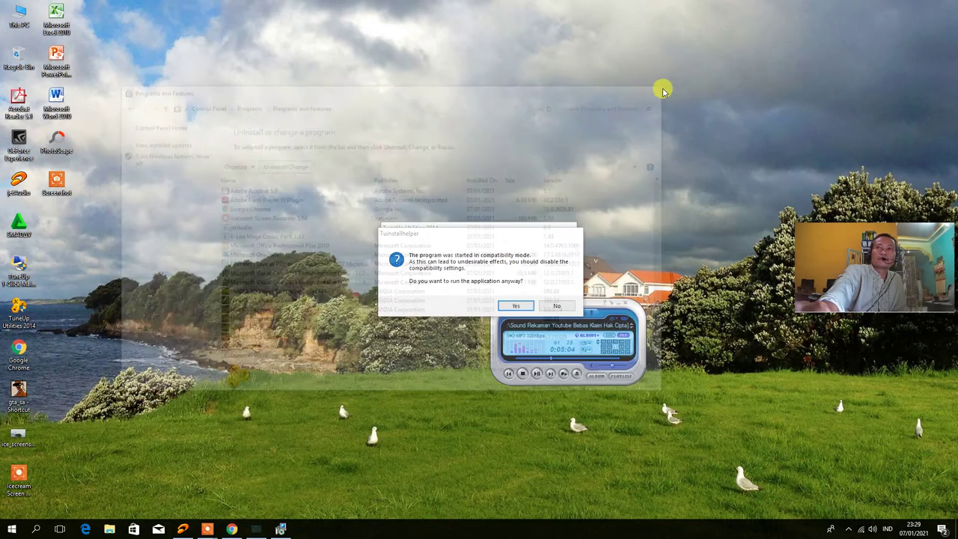
Continue the uninstallation by allowing the helper to run in compatibility mode and ignoring the module unregistration errors.
left_click(515, 306)
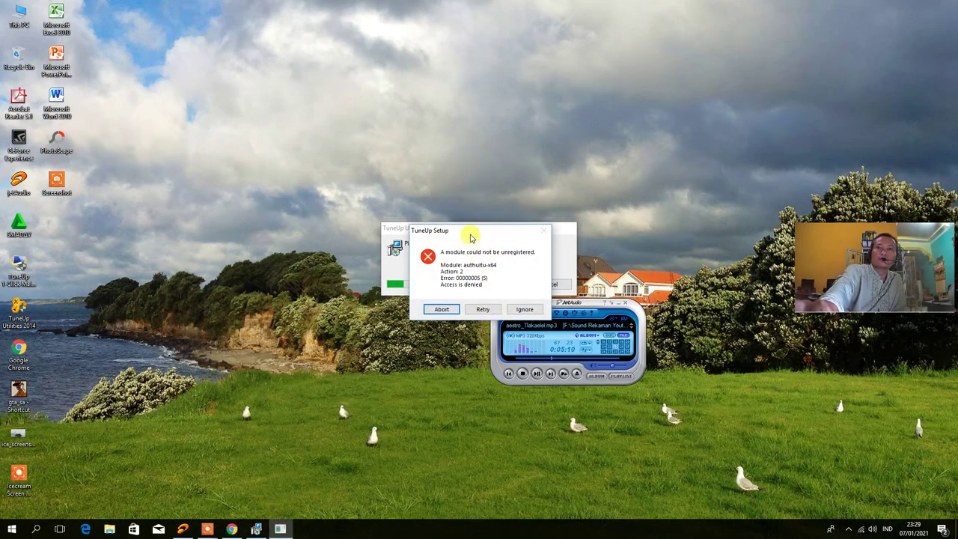
left_click_drag(470, 232, 439, 154)
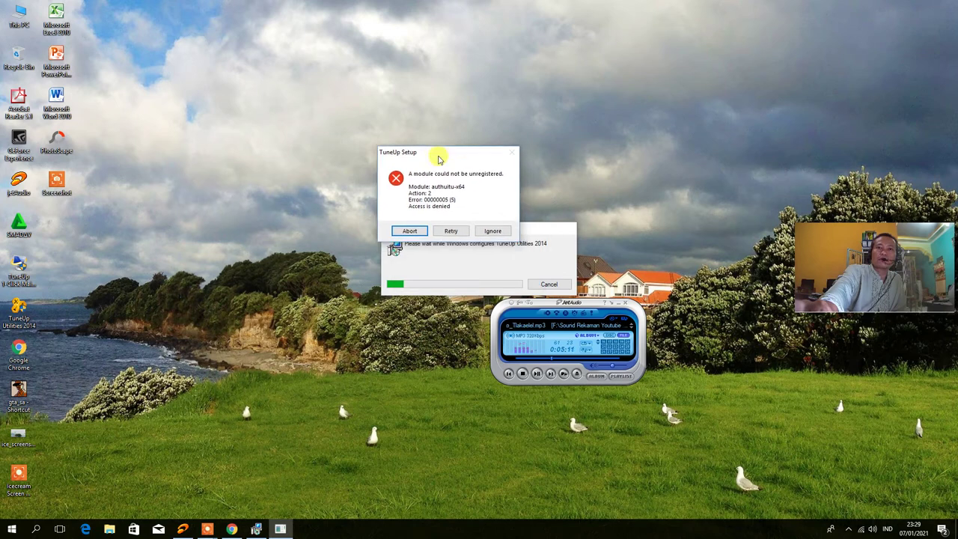
left_click(492, 231)
left_click(525, 309)
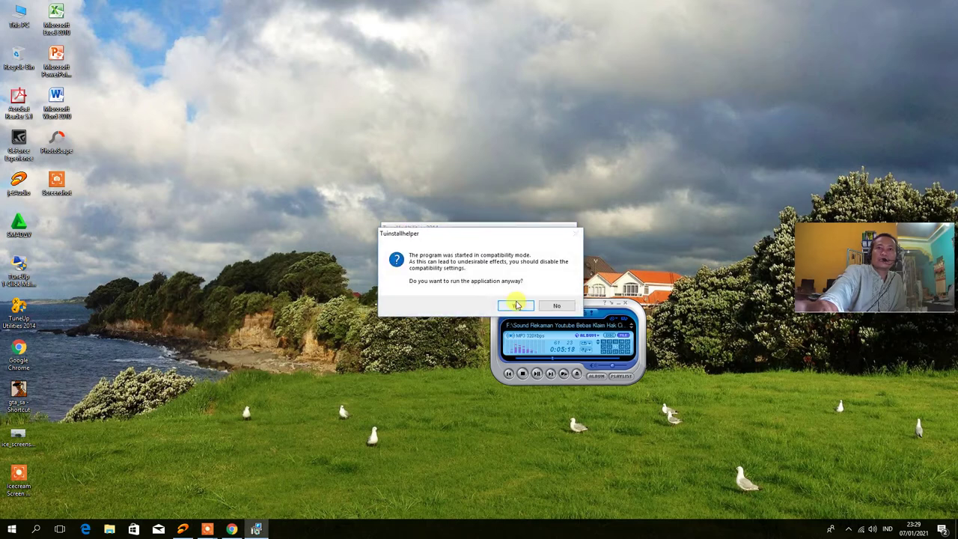
left_click(516, 304)
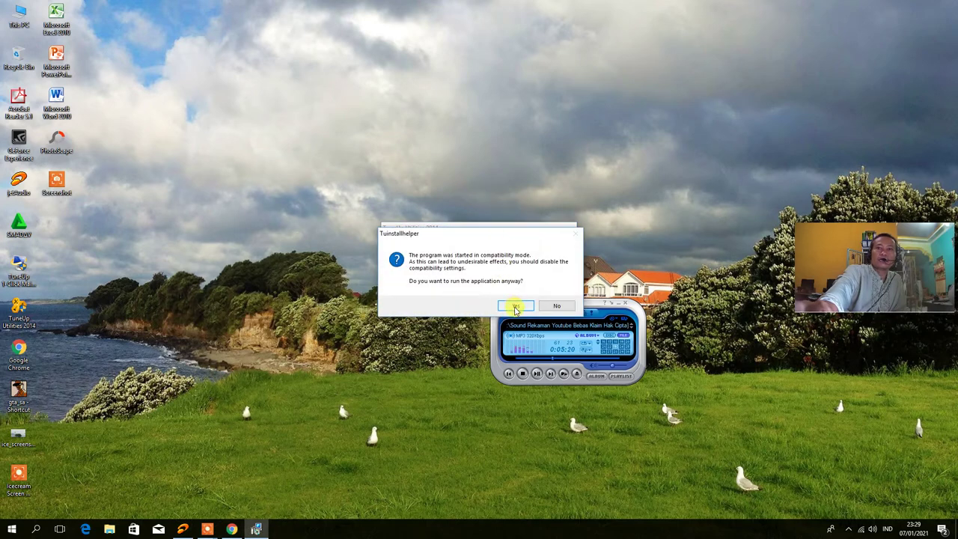
left_click(515, 307)
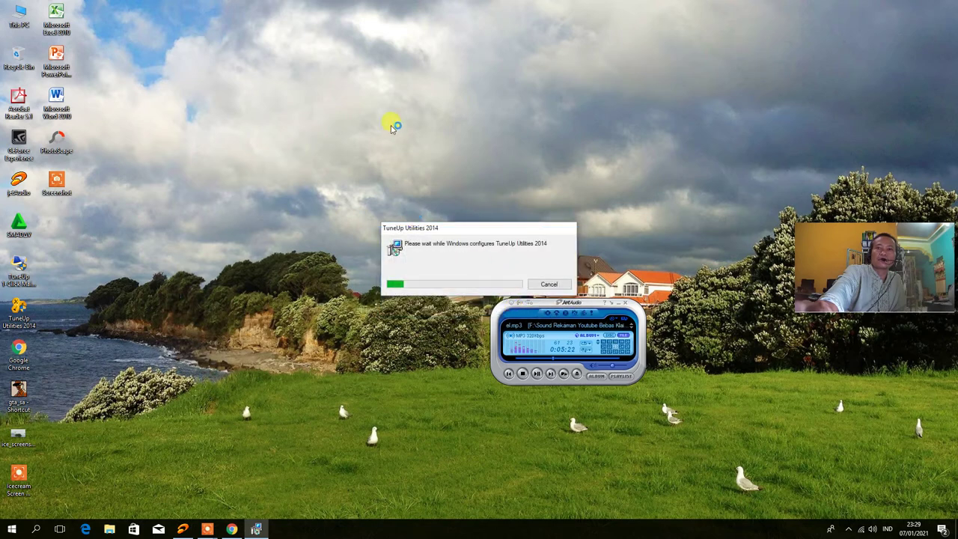
Refresh the desktop and allow the remaining uninstall helper to run in compatibility mode.
right_click(408, 67)
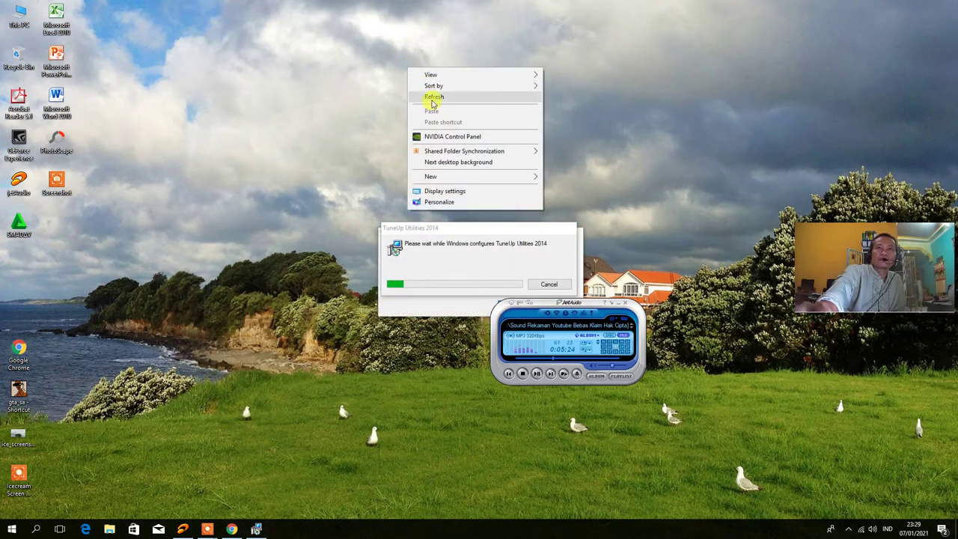
left_click(428, 97)
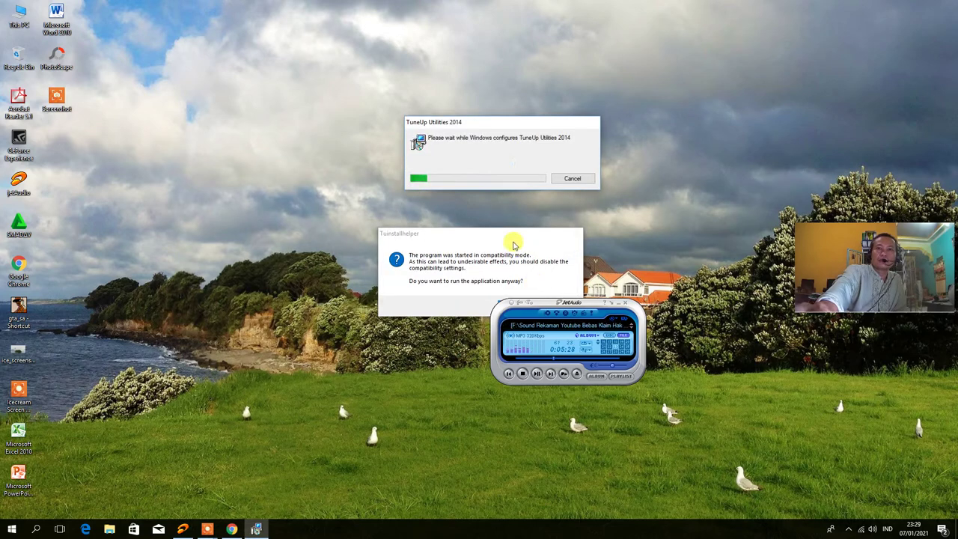
left_click_drag(507, 228, 507, 192)
left_click(519, 265)
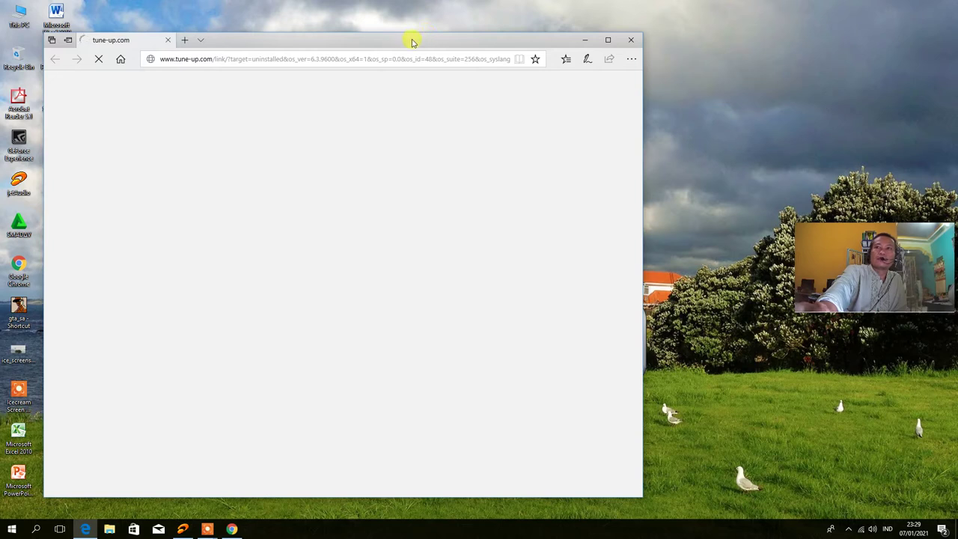
left_click_drag(411, 43, 481, 37)
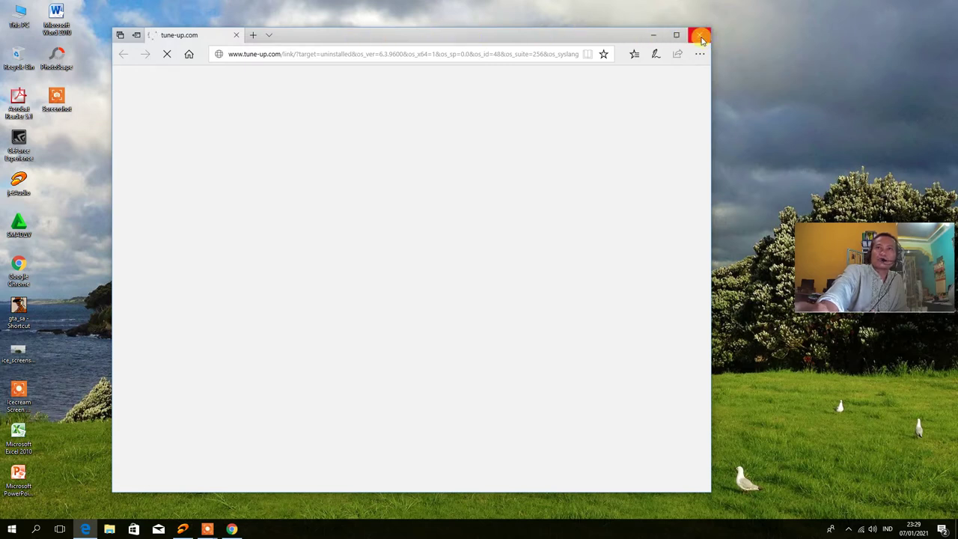
left_click_drag(441, 34, 438, 52)
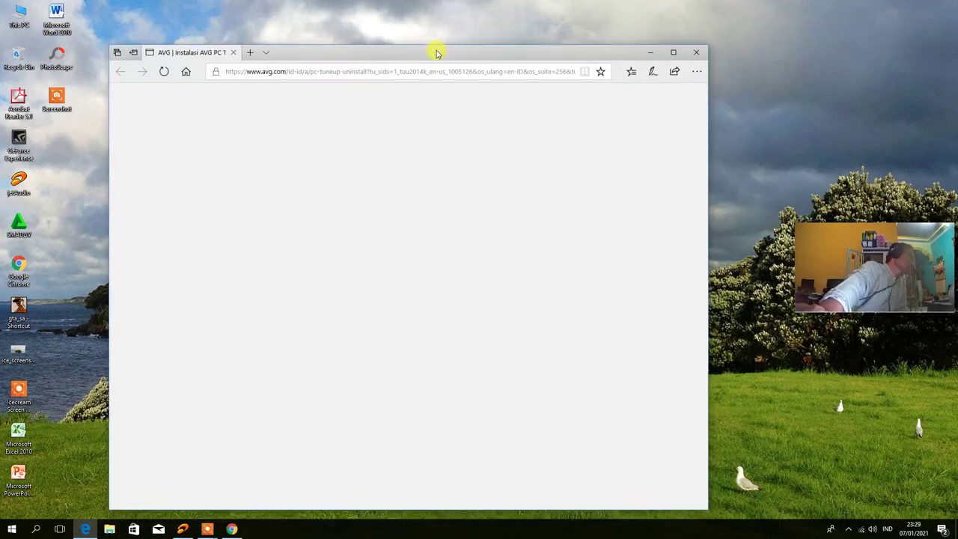
Close the AVG uninstall page in the browser and refresh the desktop.
left_click(696, 52)
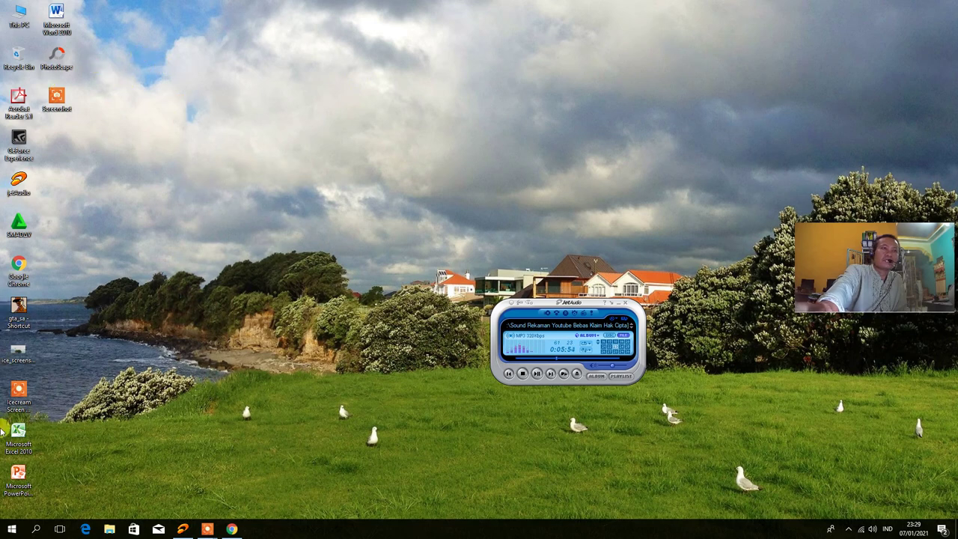
right_click(320, 36)
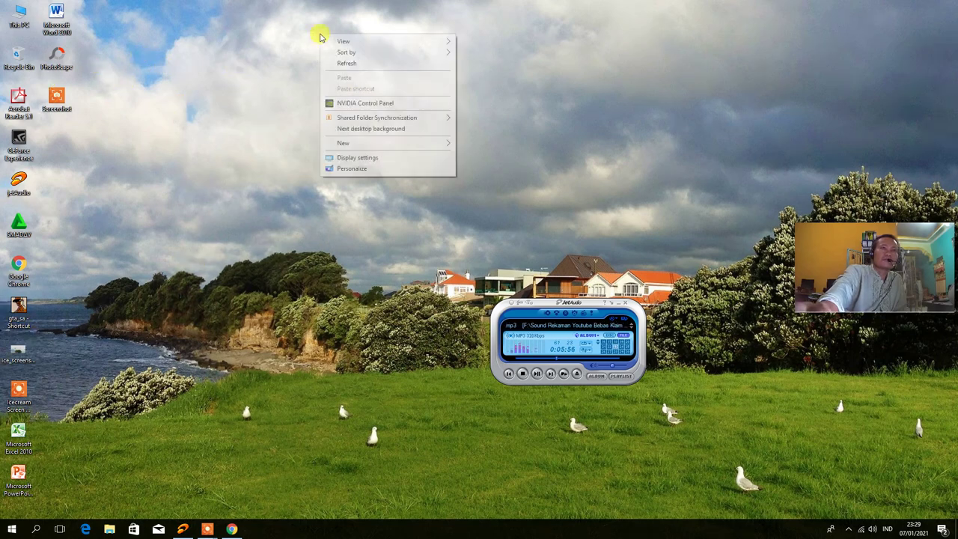
left_click(333, 63)
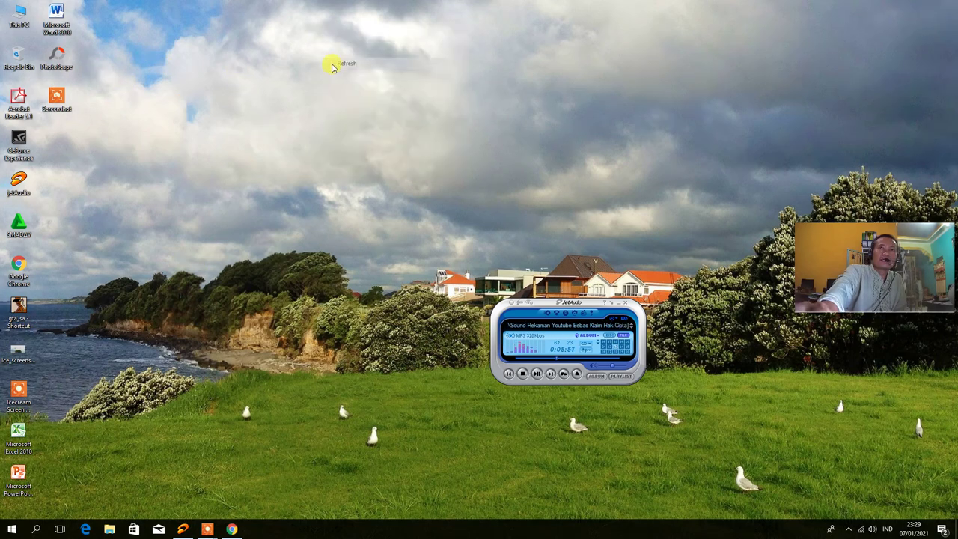
Open USB Drive (L:) and move the Driver Wiffi ANtena Autdoor 5 watt and Driver WIFFI Card TPLink CD465A3 folders into Driver Instal.
double_click(24, 21)
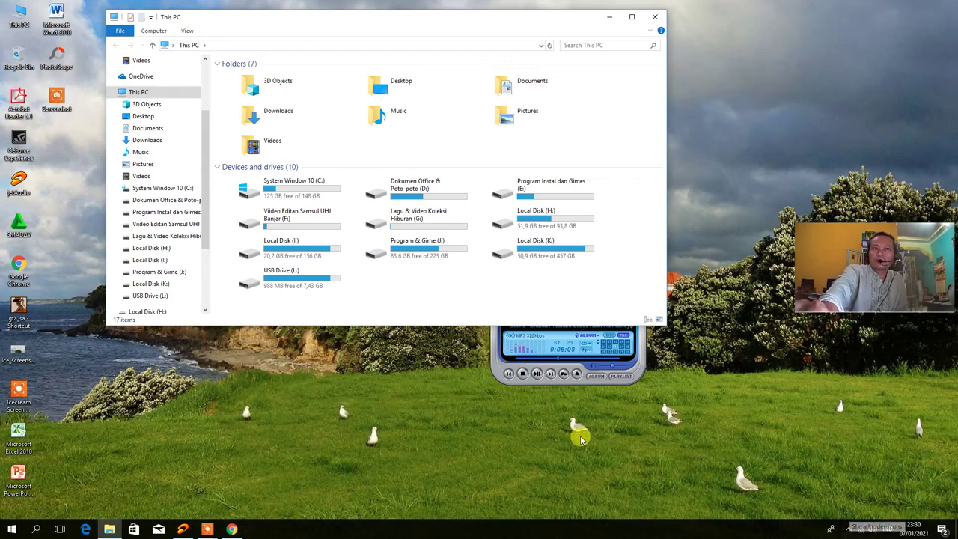
double_click(296, 279)
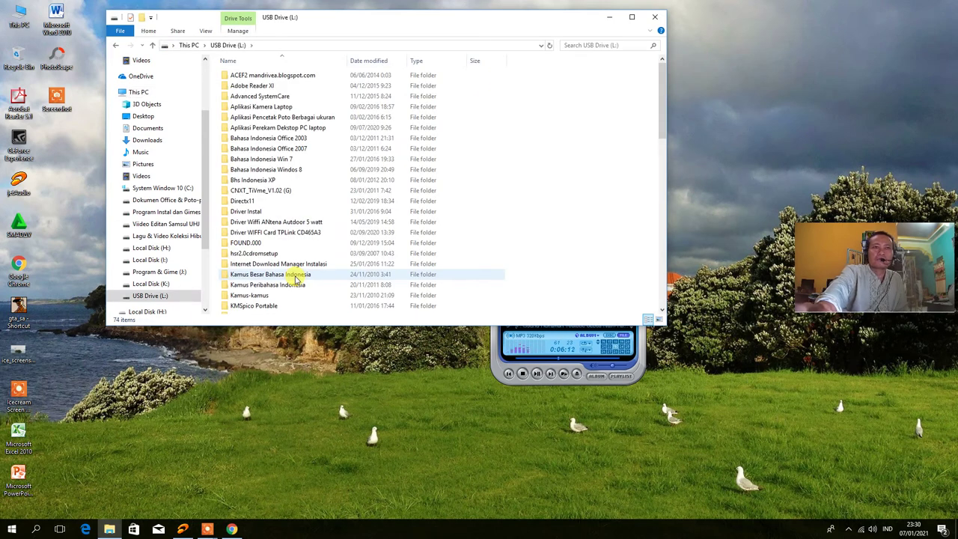
key("ctrl+a")
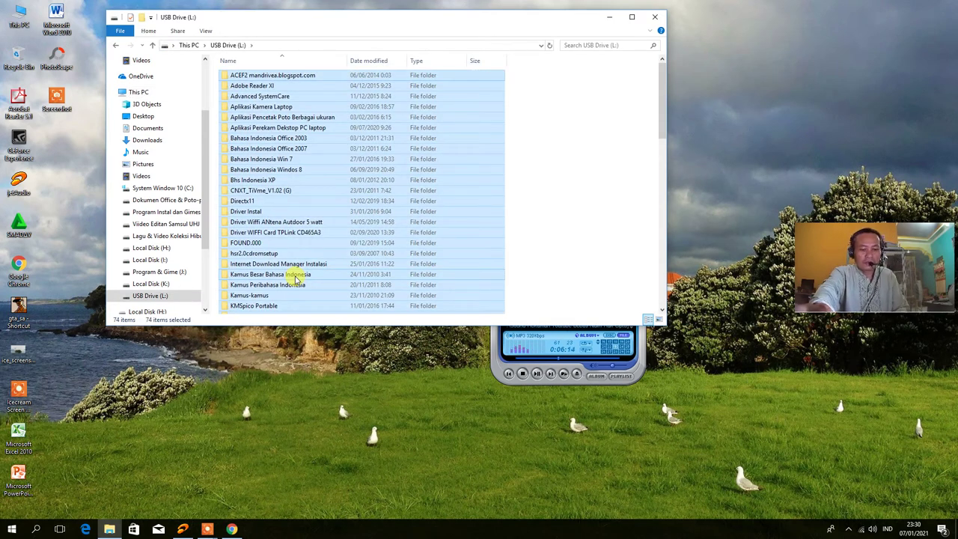
right_click(307, 217)
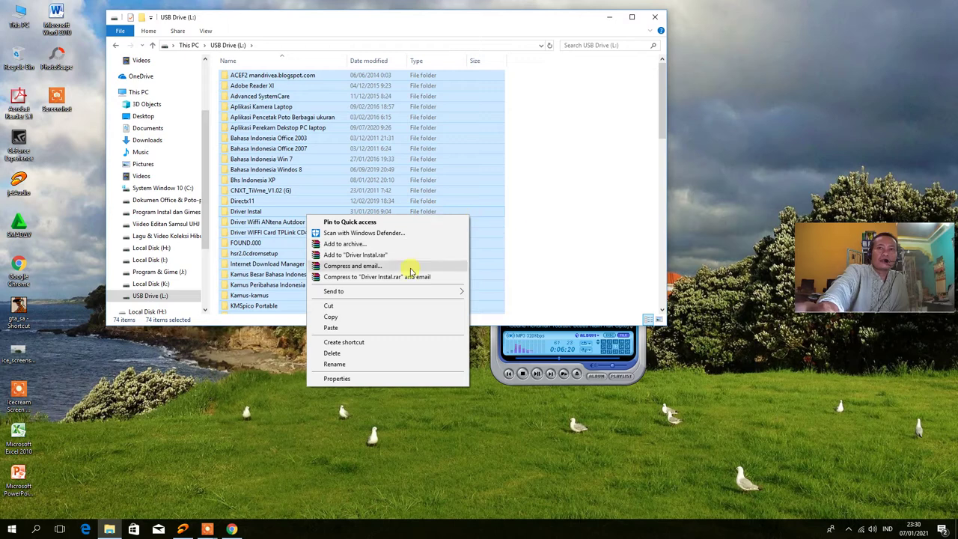
left_click(569, 231)
left_click(262, 223)
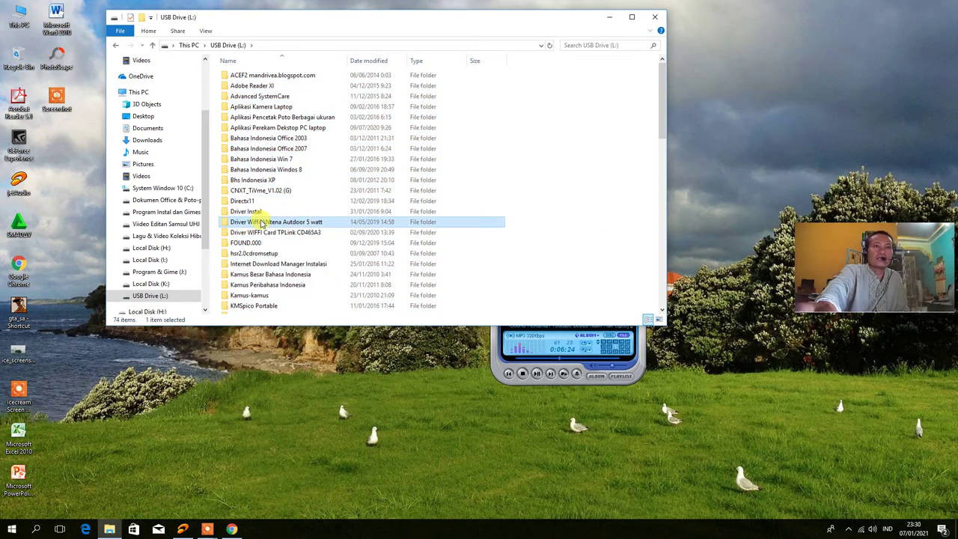
left_click(260, 234, "shift")
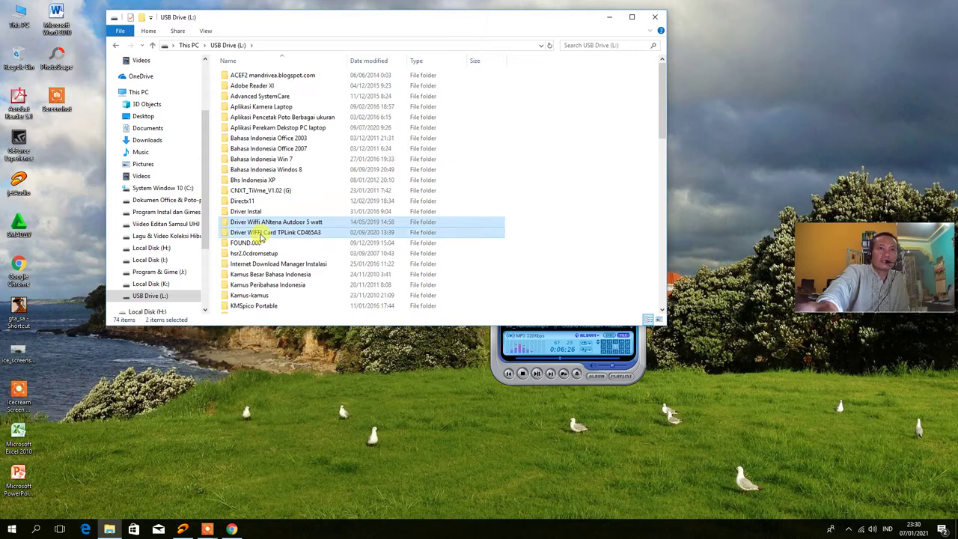
mouse_move(244, 223)
left_mouse_down()
mouse_move(247, 193)
mouse_move(247, 215)
left_mouse_up()
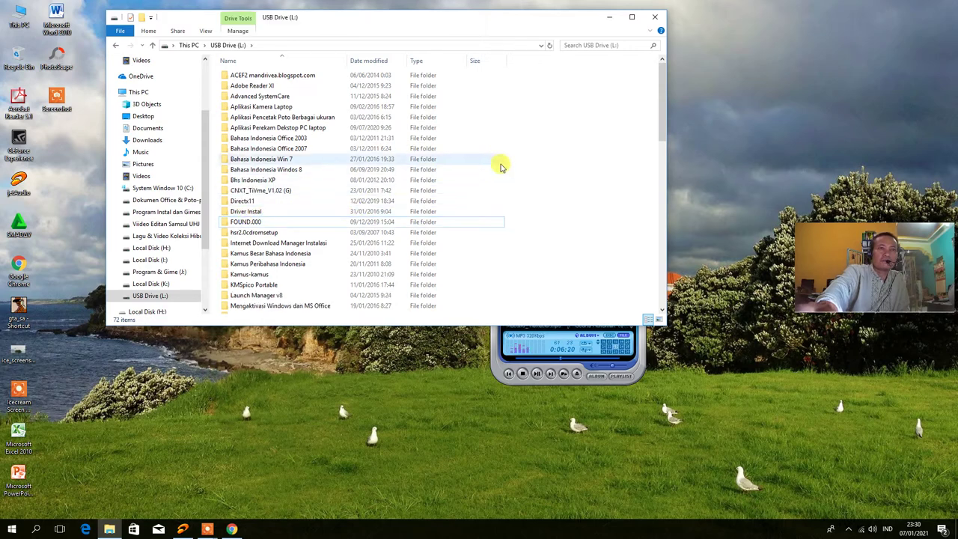
Copy everything on USB Drive (L:) into the Driver & Pogram Instal folder on drive E:.
key("ctrl+a")
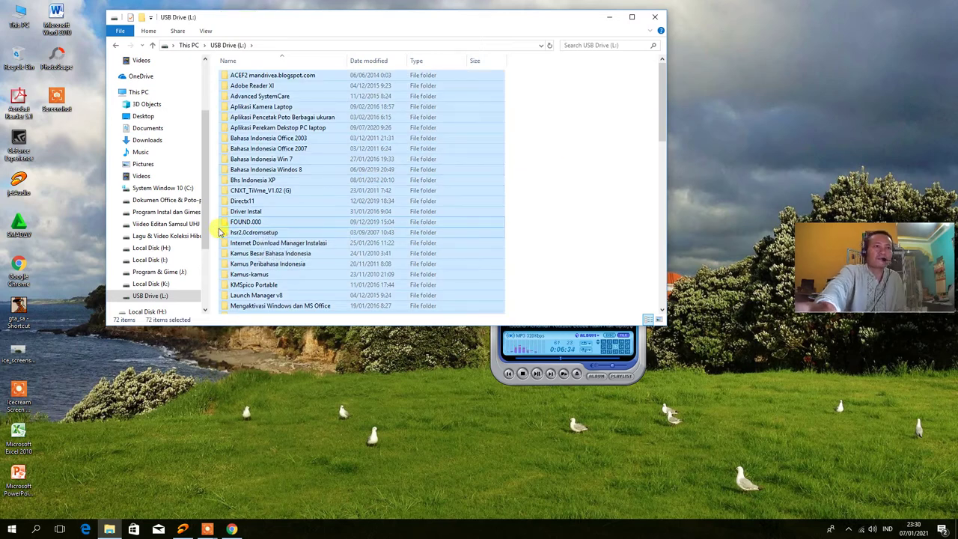
left_click(173, 214)
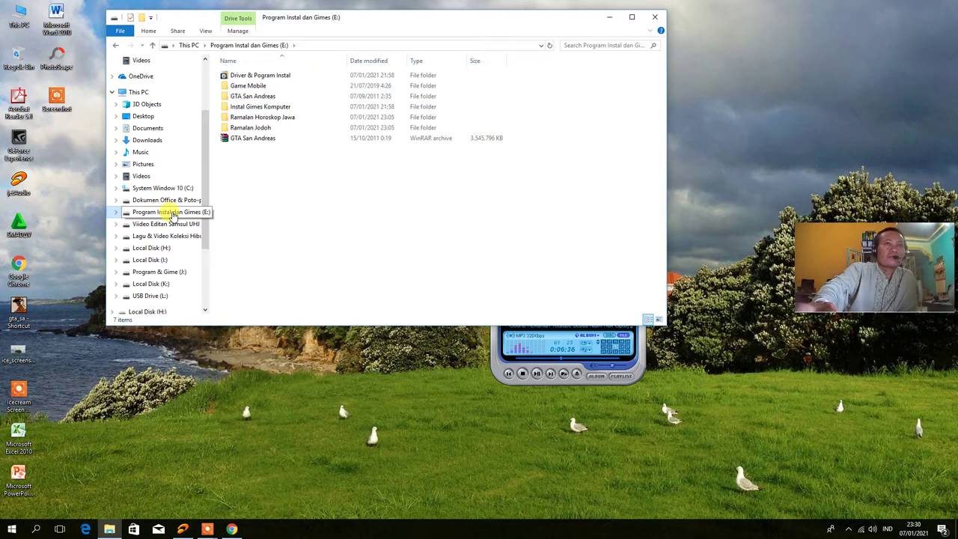
double_click(237, 74)
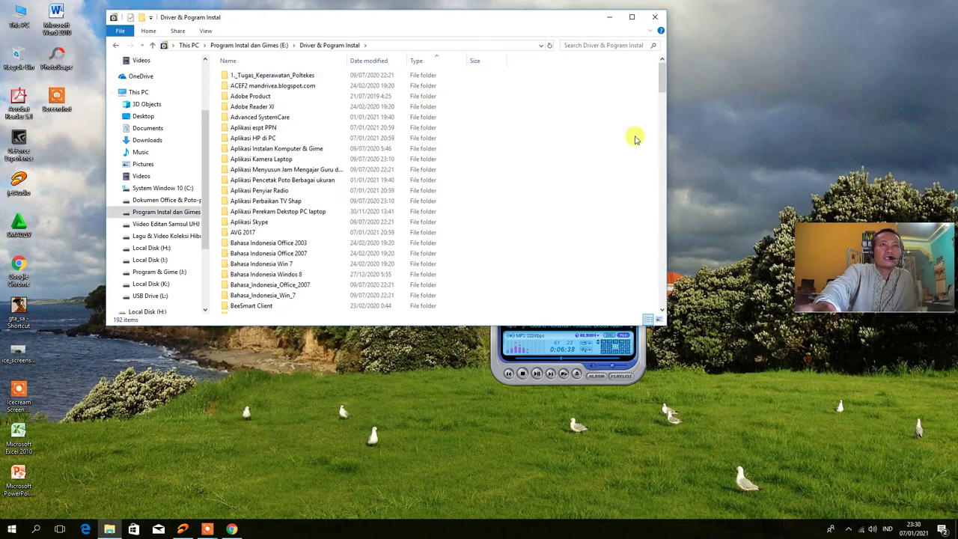
right_click(604, 147)
left_click(618, 219)
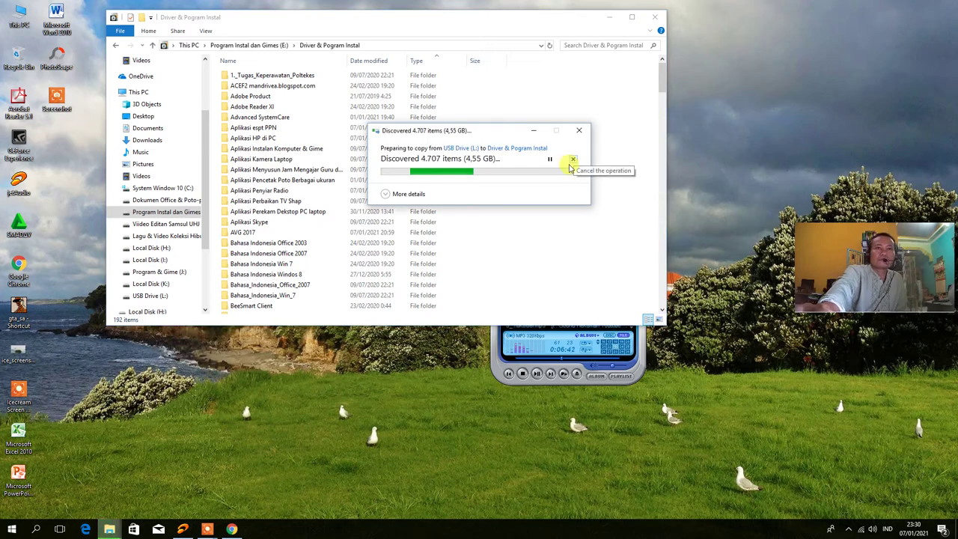
Copy the entire contents of Local Disk (K:) to the Lagu & Video Koleksi Hiburan (G:) drive.
left_click(169, 213)
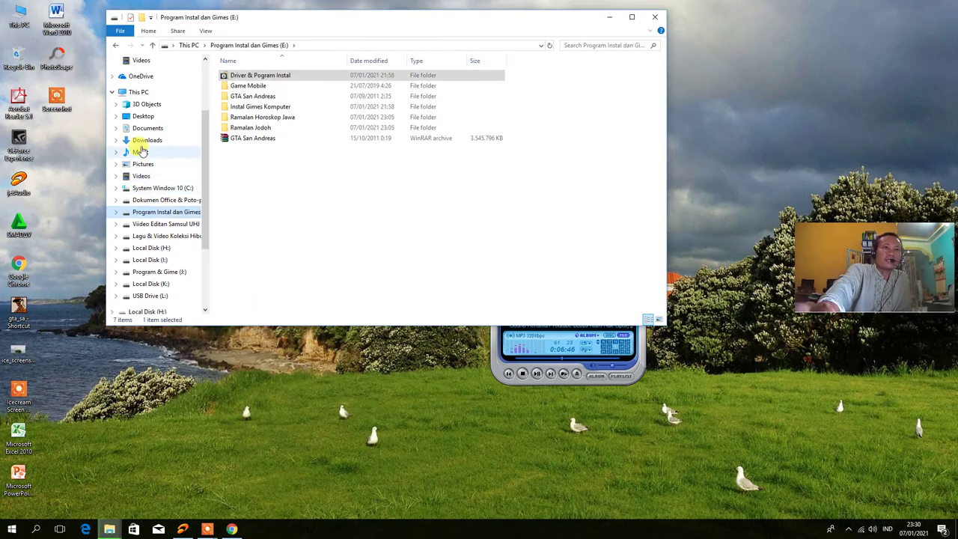
left_click(146, 95)
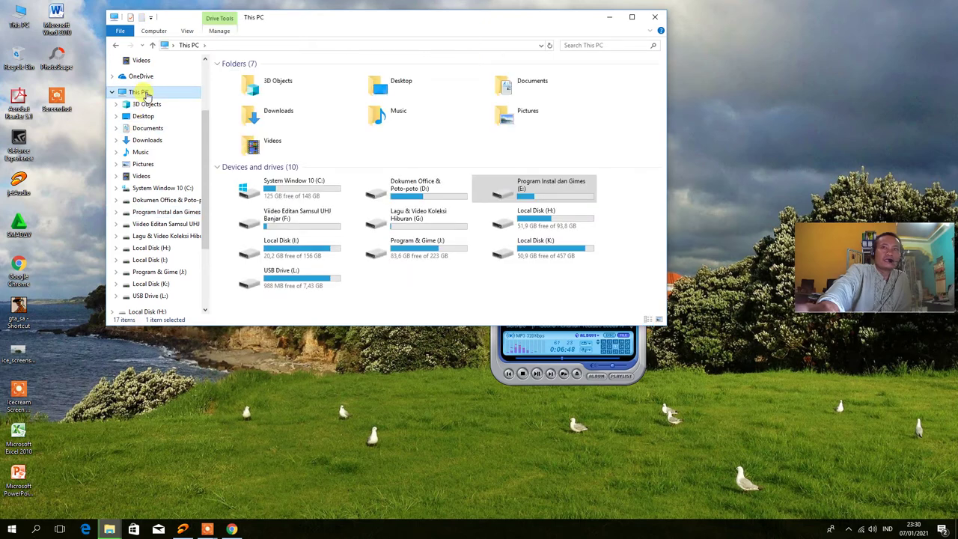
left_click(416, 253)
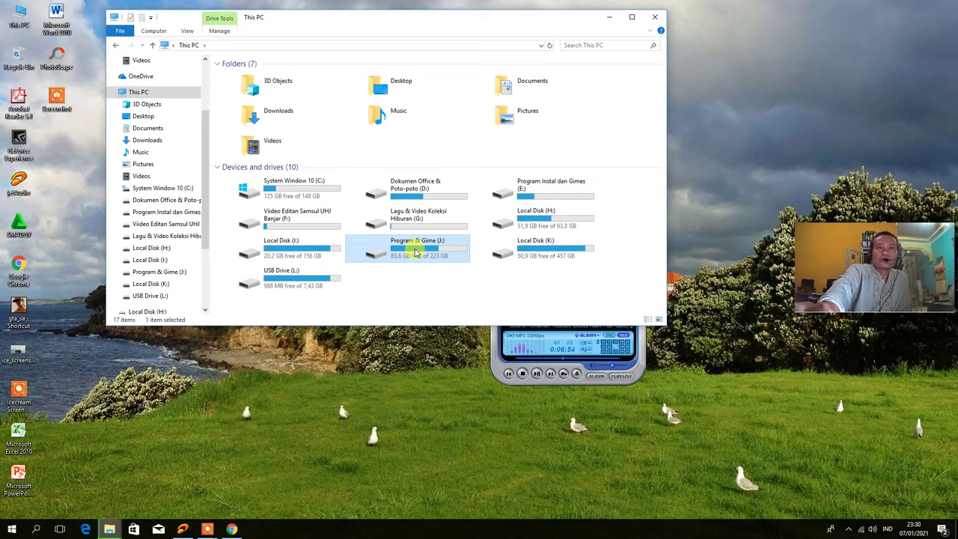
left_click(310, 253)
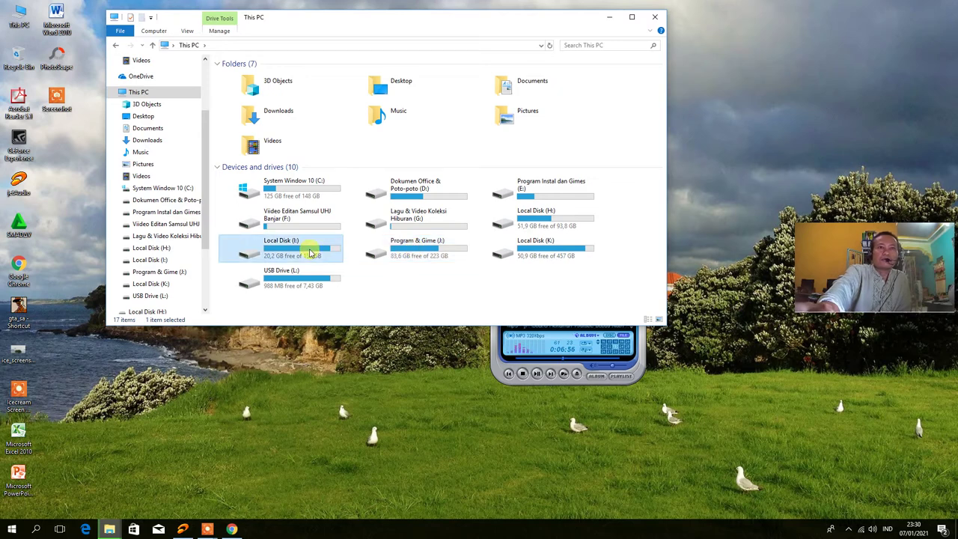
double_click(537, 250)
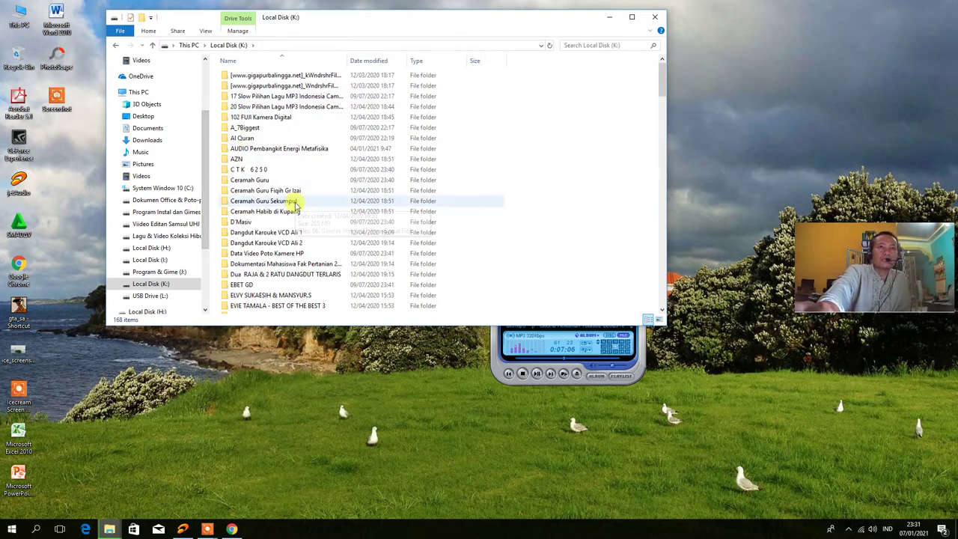
key("ctrl+a")
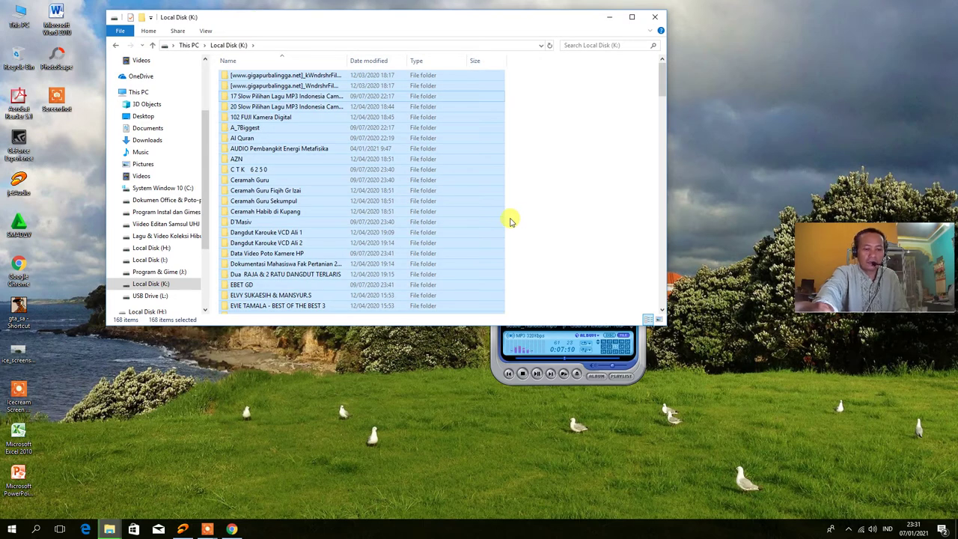
left_click(165, 236)
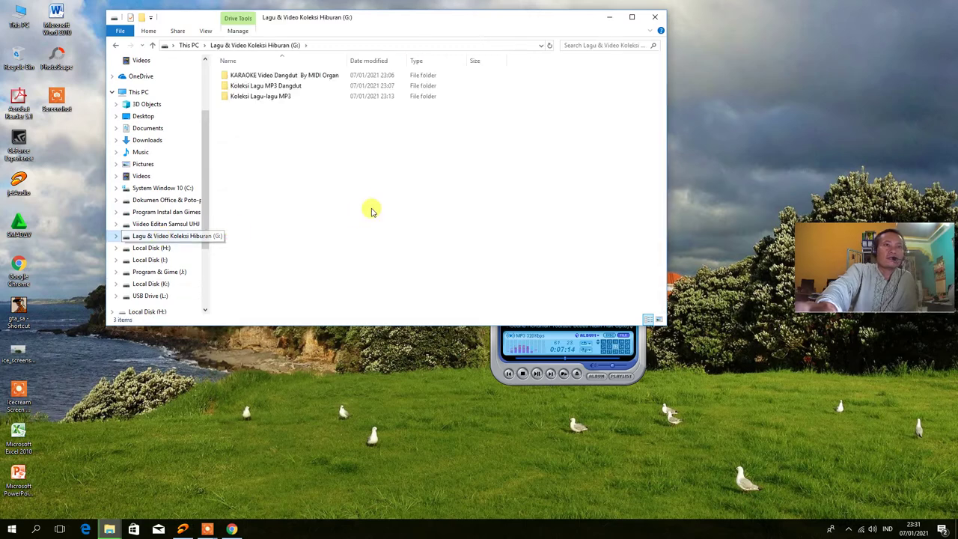
right_click(388, 158)
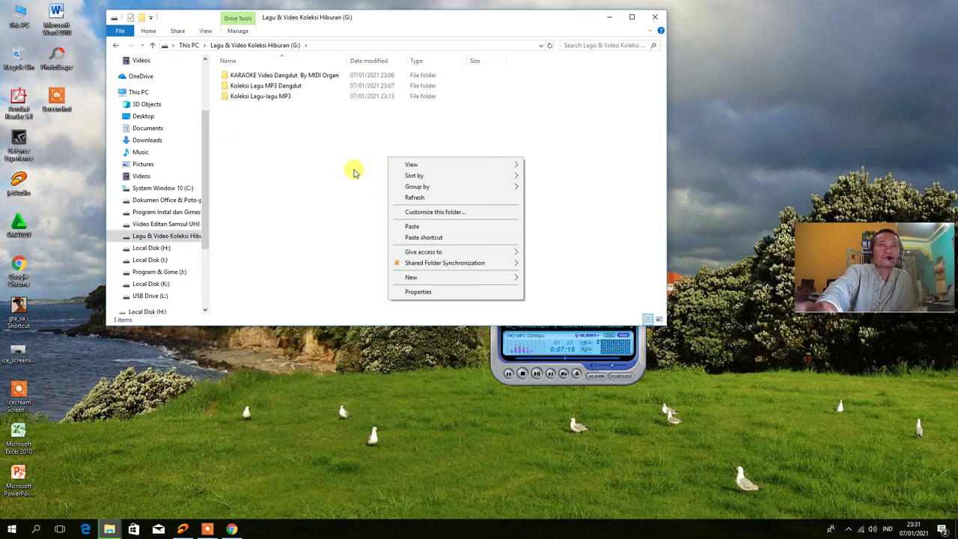
left_click(396, 228)
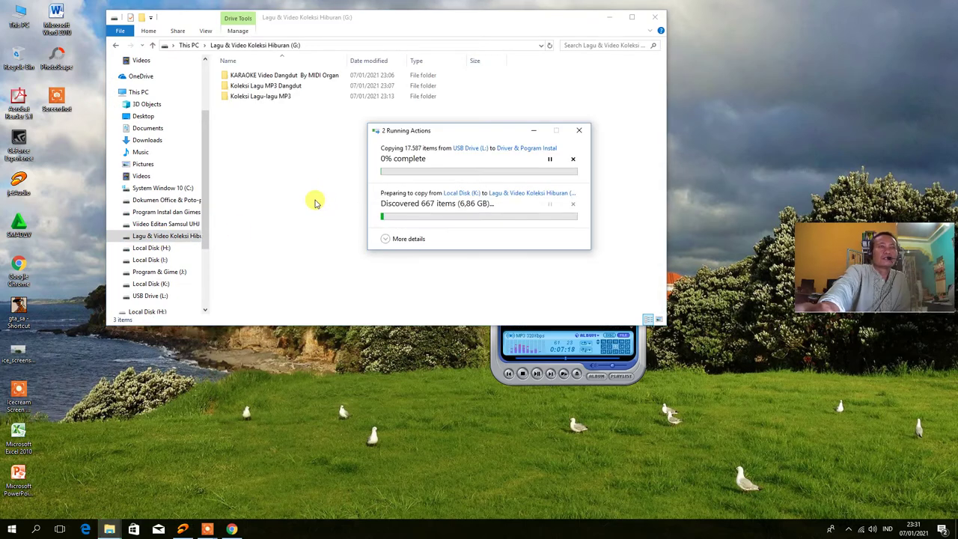
Check drives K: and I:, and copy the entire contents of Local Disk (H:) to the video drive F:.
left_click(152, 285)
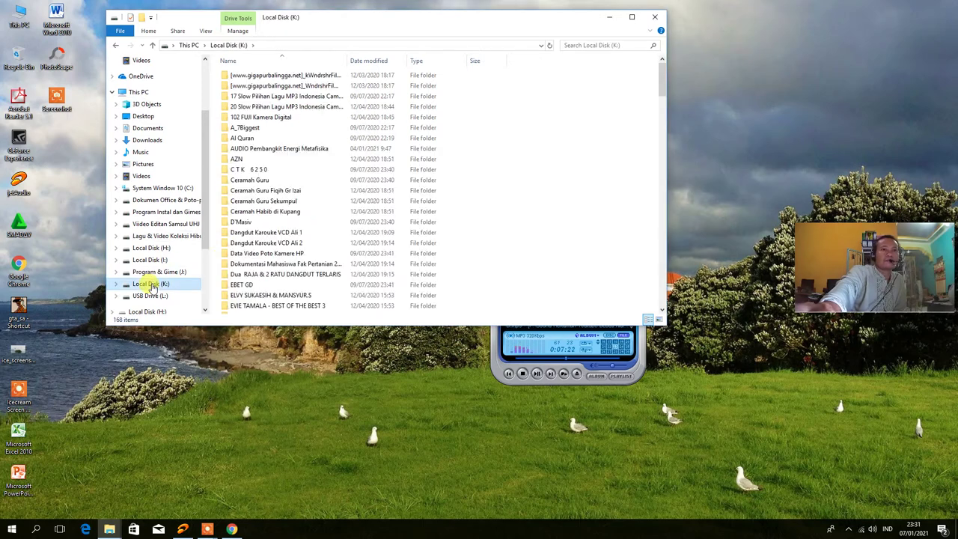
left_click(152, 260)
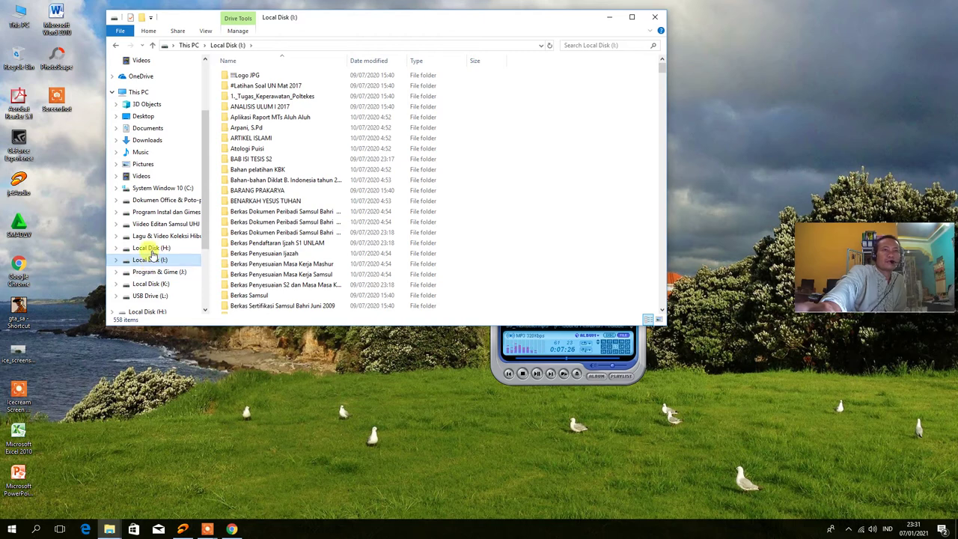
left_click(152, 249)
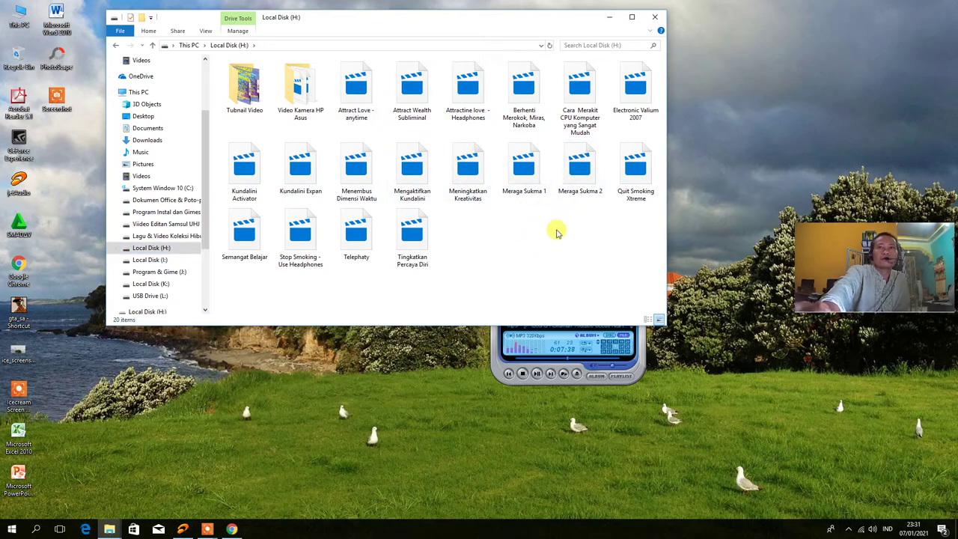
key("ctrl+a")
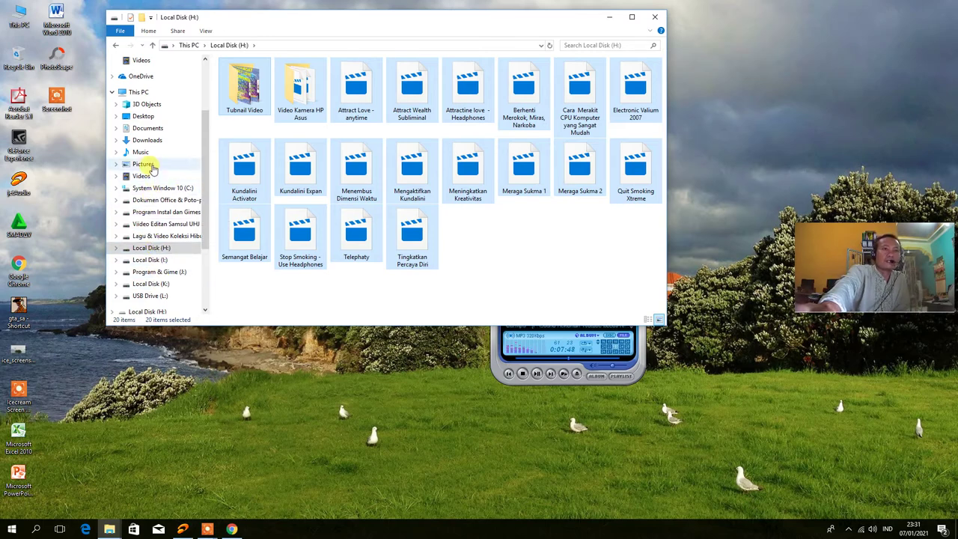
left_click(159, 224)
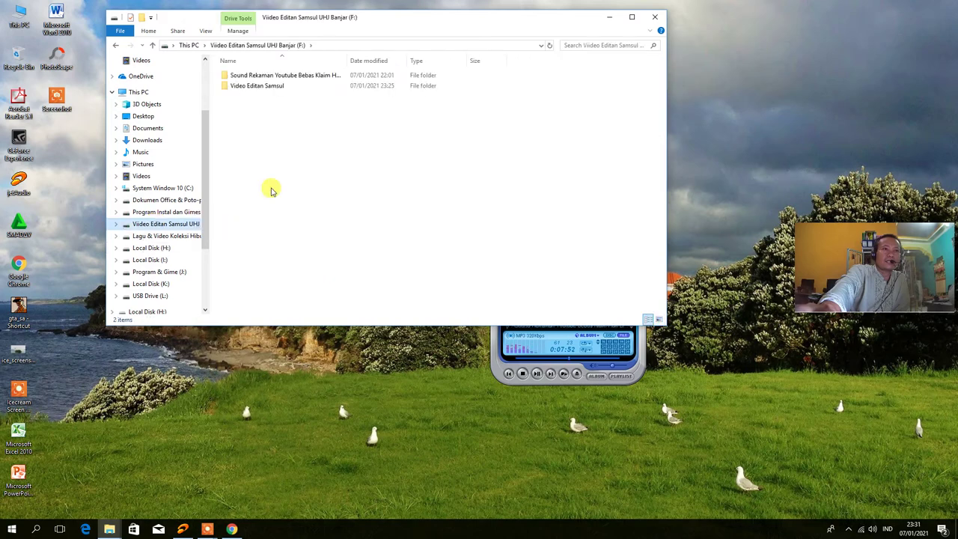
right_click(302, 148)
left_click(333, 216)
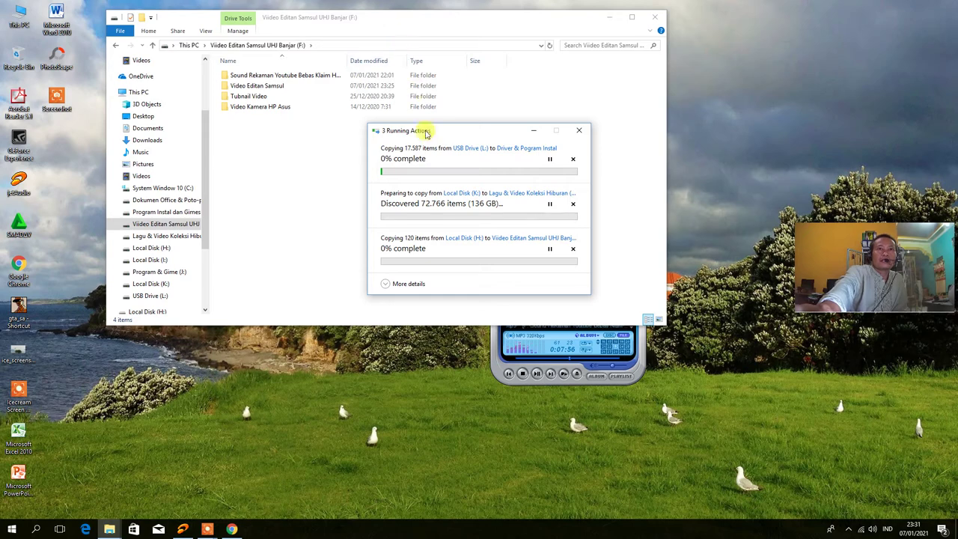
Move the copy progress window clear of the File Explorer window so both can be seen.
left_click_drag(456, 137, 821, 34)
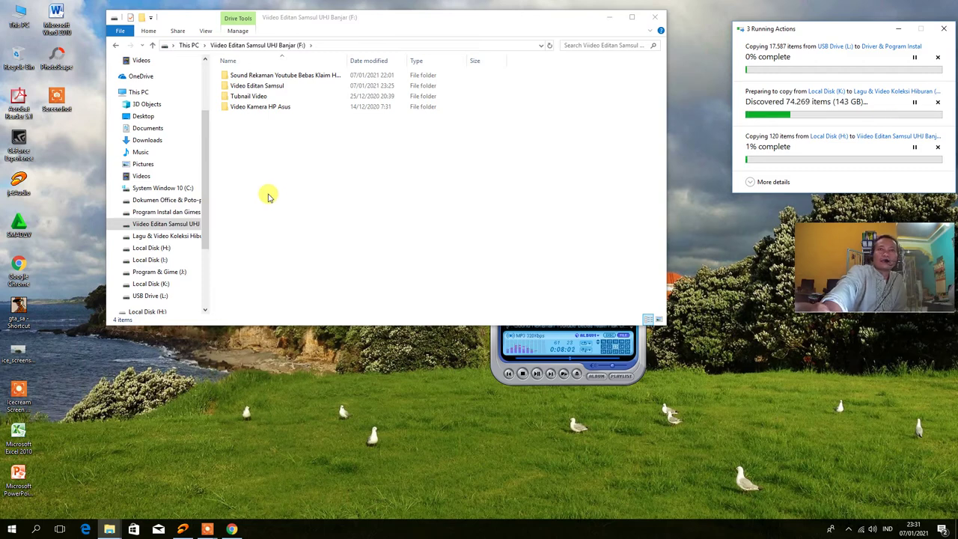
left_click(208, 164)
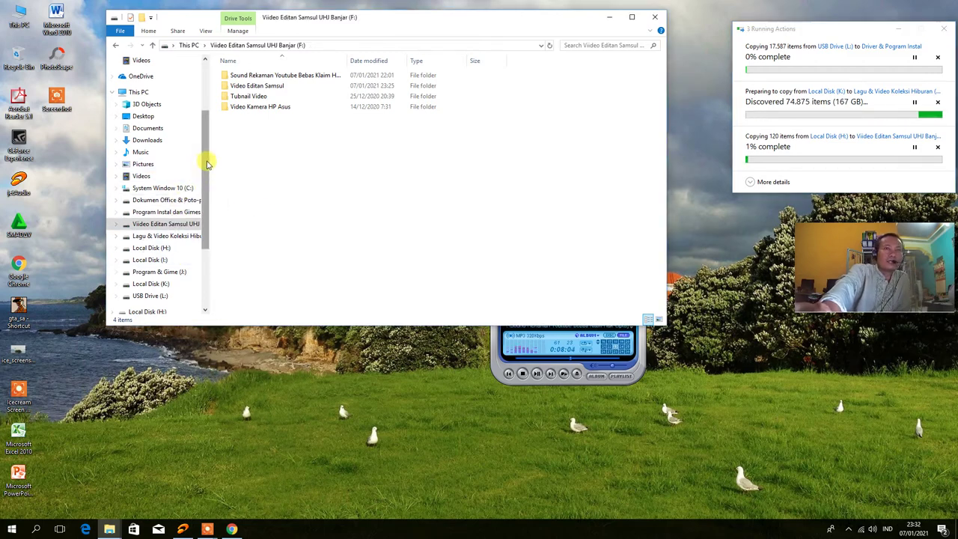
left_click_drag(208, 164, 206, 184)
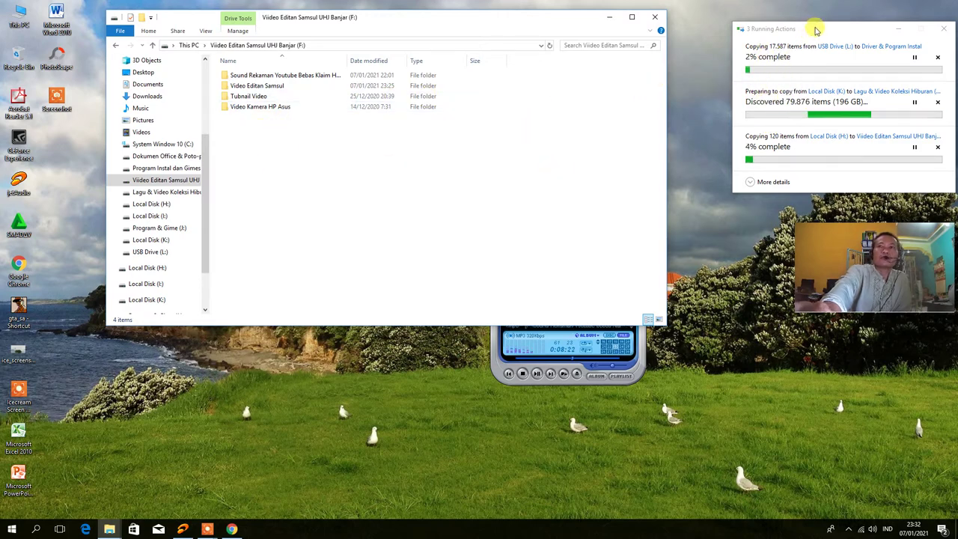
left_click_drag(816, 30, 825, 50)
left_click(708, 34)
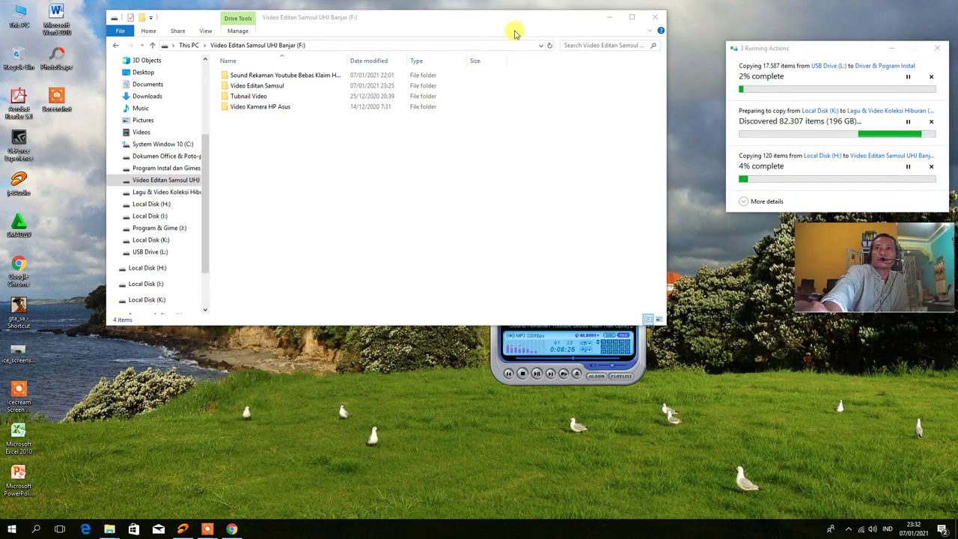
Minimize the File Explorer window showing drive F: and refresh the desktop.
left_click(399, 21)
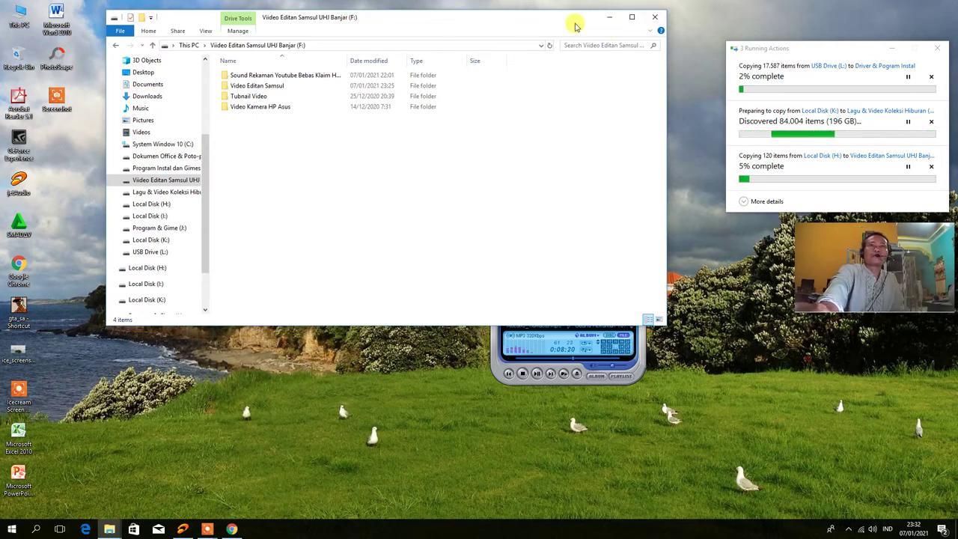
left_click(609, 16)
right_click(314, 51)
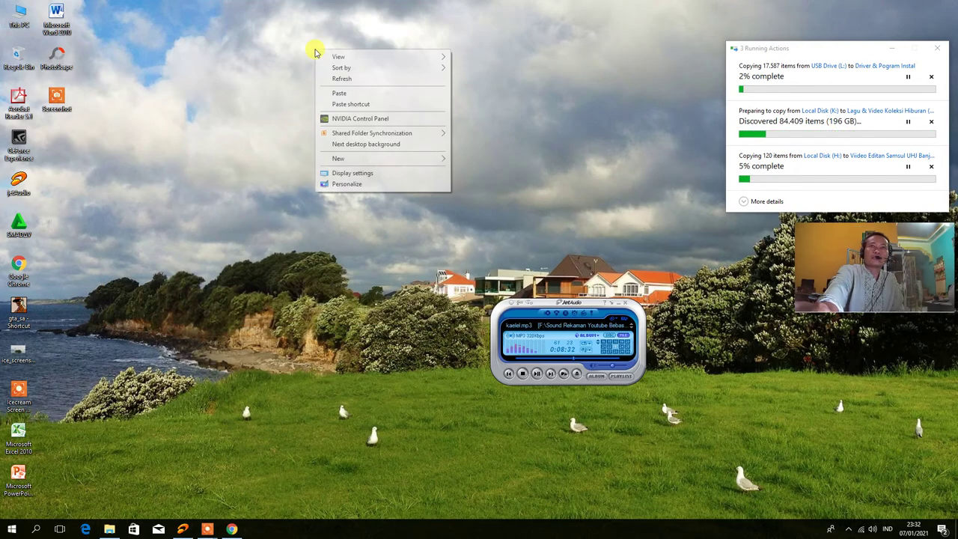
left_click(337, 78)
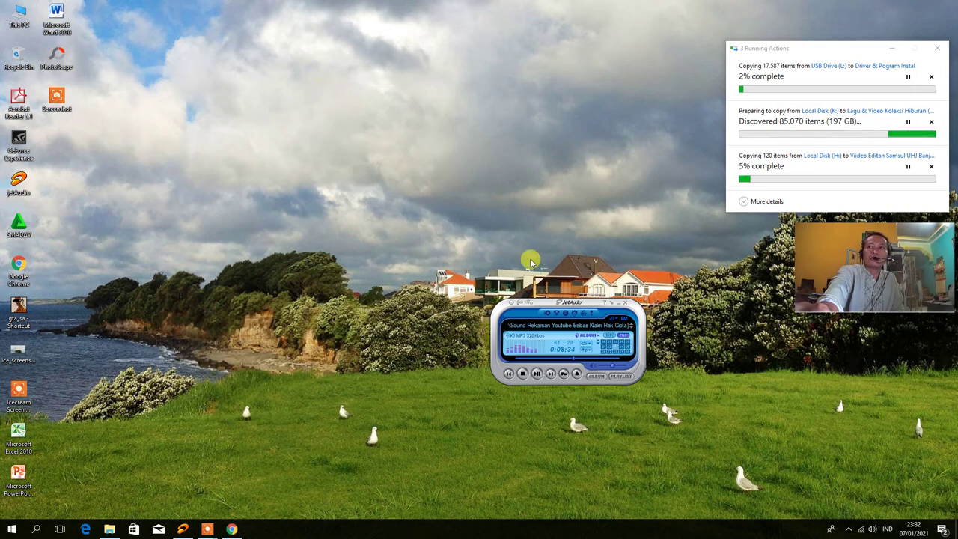
Bring up the Icecream Screen Recorder control bar and move it up so it sits clear of the taskbar.
mouse_move(207, 527)
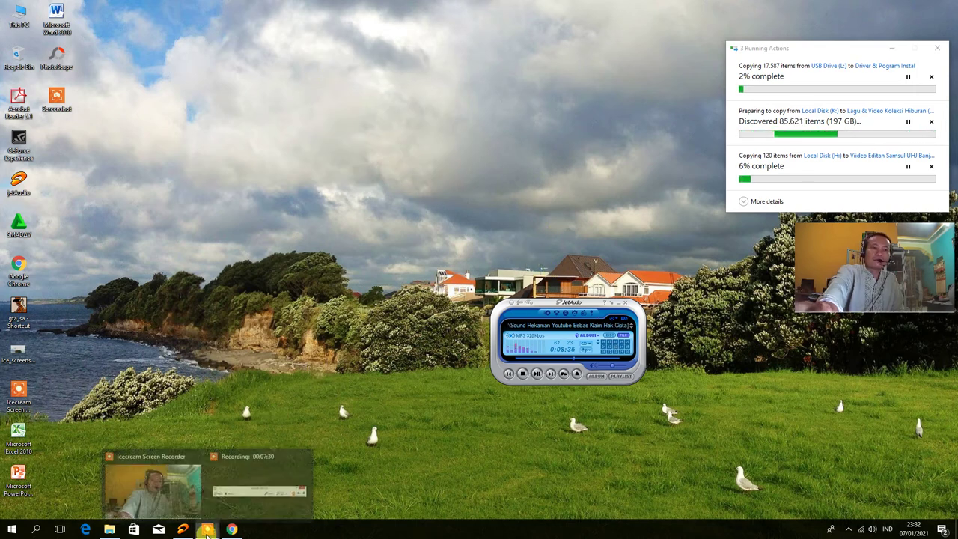
left_click(225, 493)
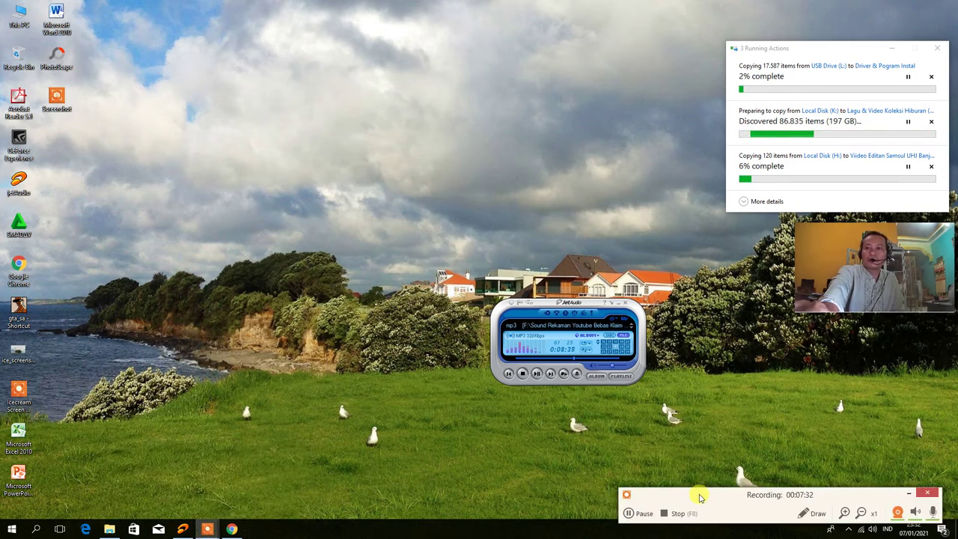
left_click_drag(700, 496, 699, 443)
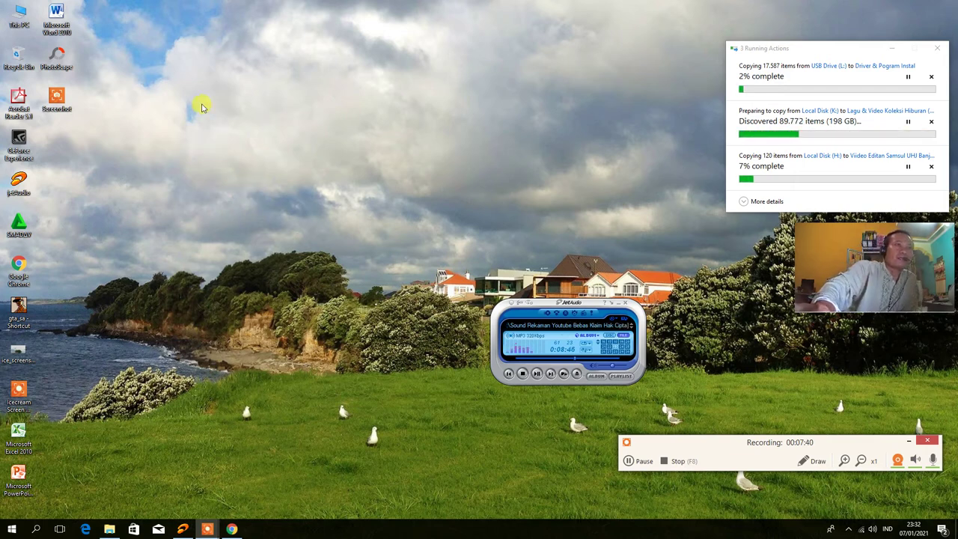
Refresh the desktop twice while the three copy operations run.
right_click(274, 69)
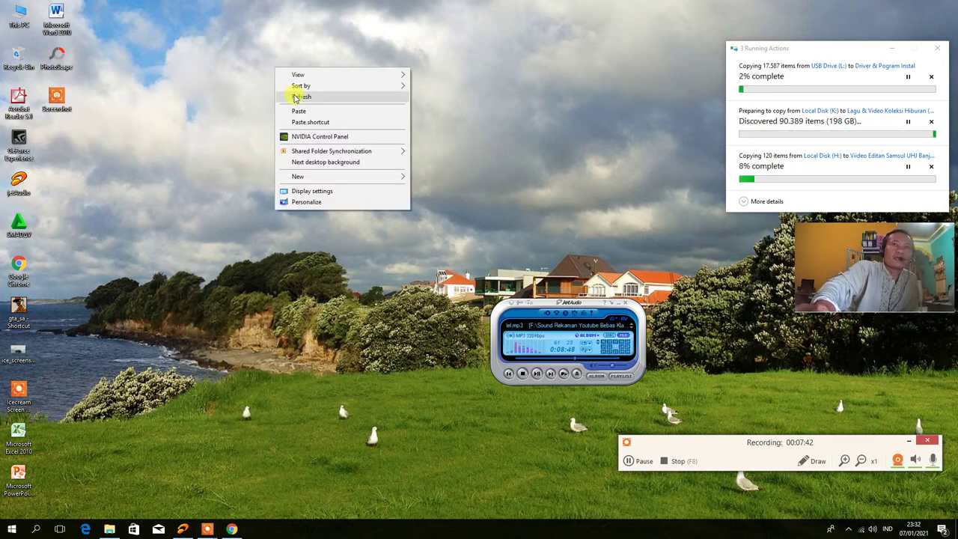
left_click(294, 94)
right_click(266, 66)
left_click(287, 93)
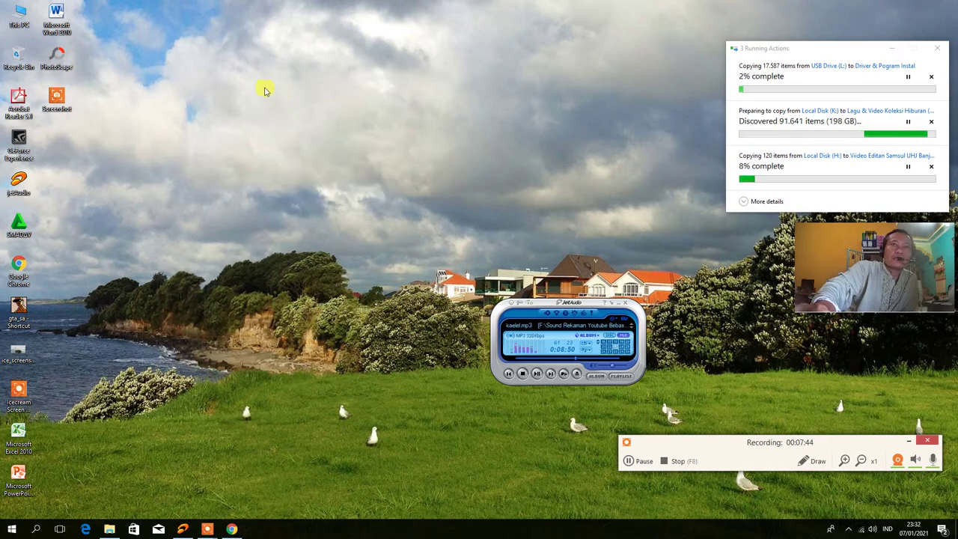
Run InstallNavi from the Driver & Aplikasi EPSON L 565 folder, found under Driver & Pogram Instal and Driver Instal on drive E:.
double_click(20, 13)
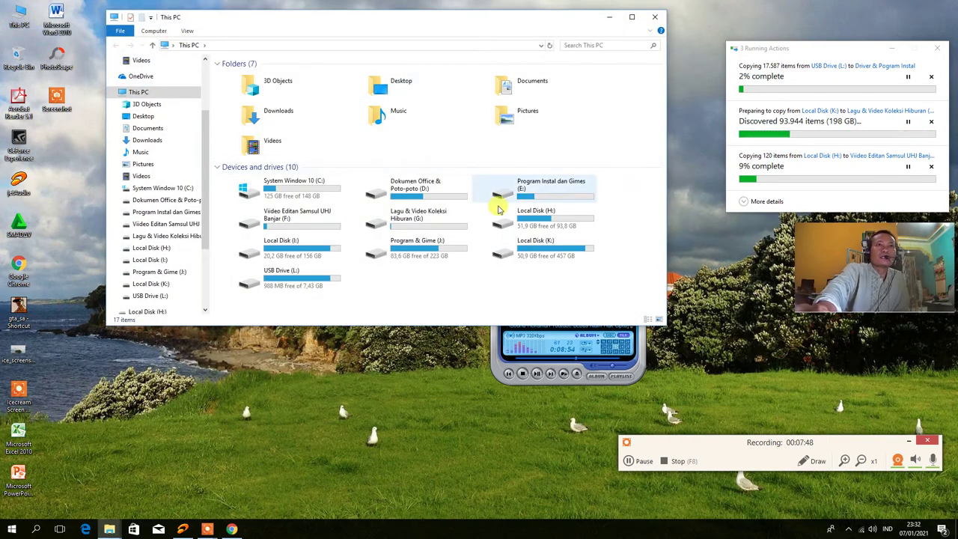
left_click(524, 196)
double_click(524, 195)
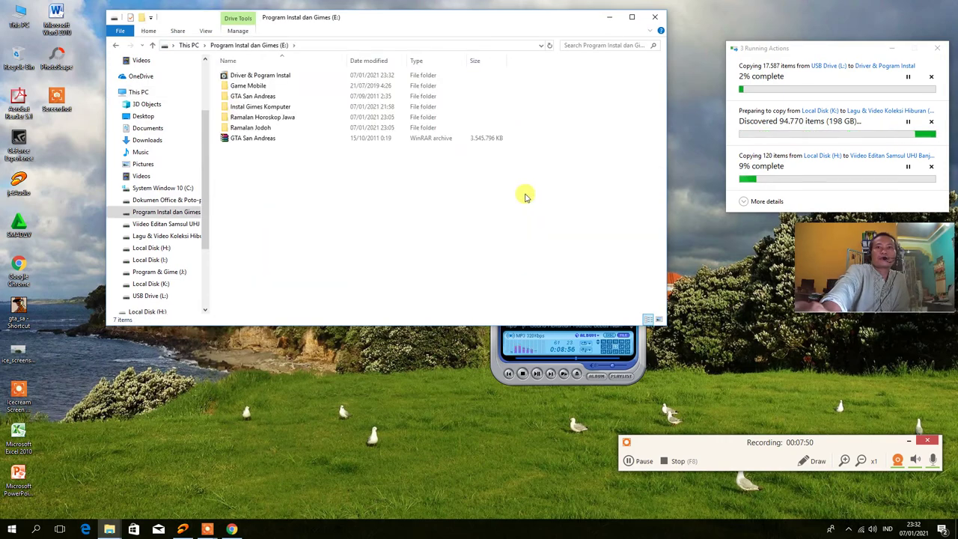
double_click(282, 76)
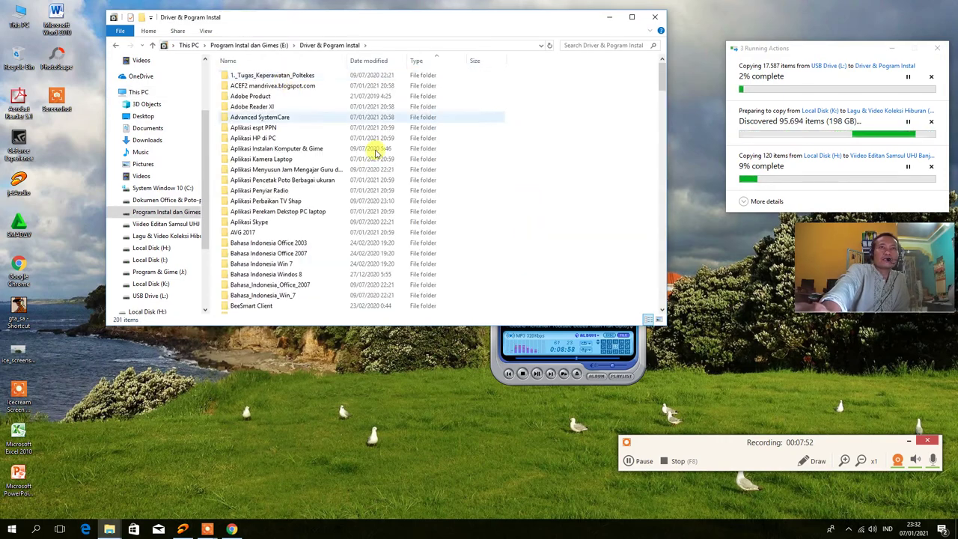
scroll(337, 231, "down", 5)
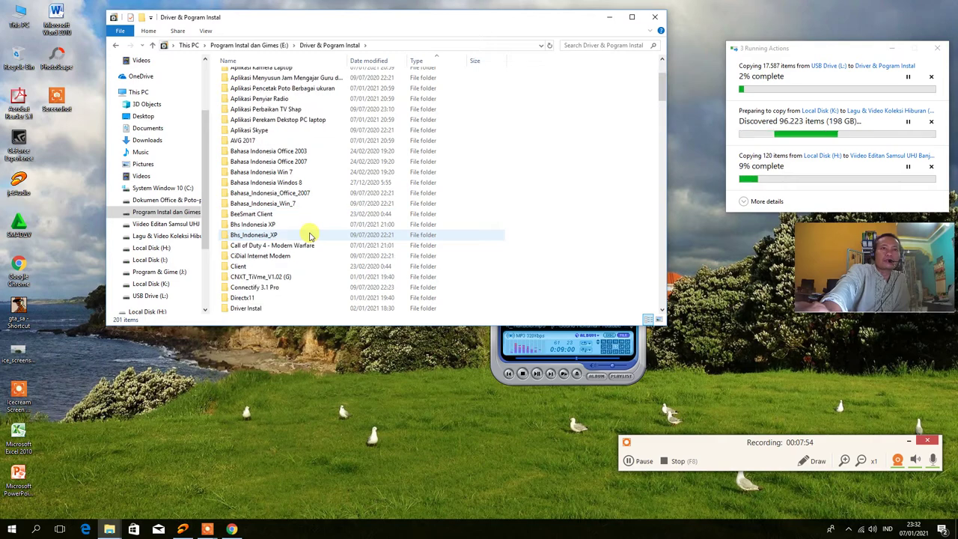
scroll(307, 237, "down", 1)
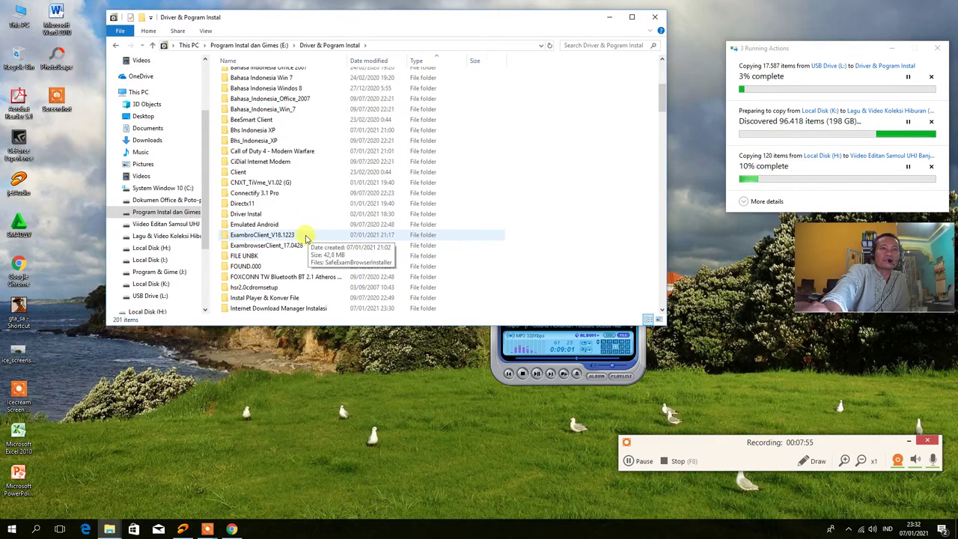
double_click(253, 215)
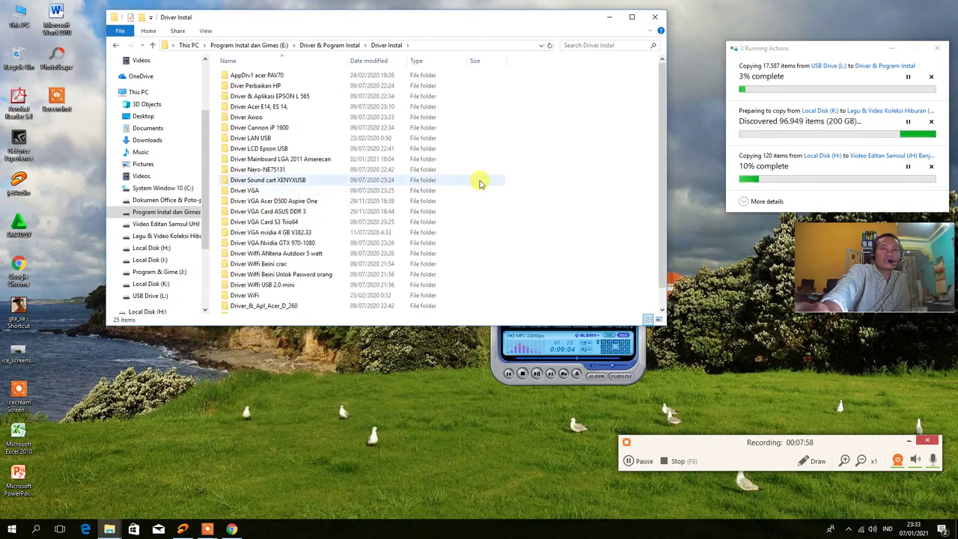
double_click(289, 98)
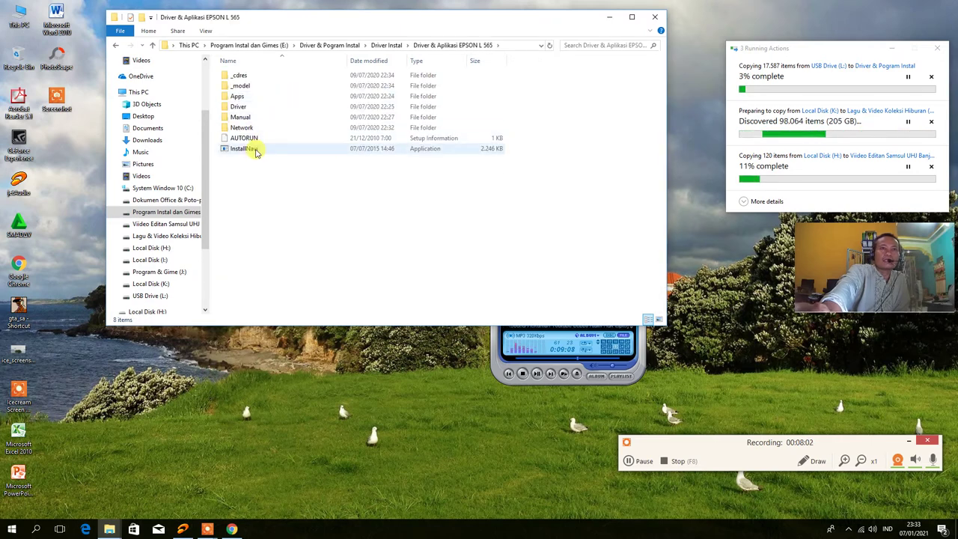
left_click(255, 152)
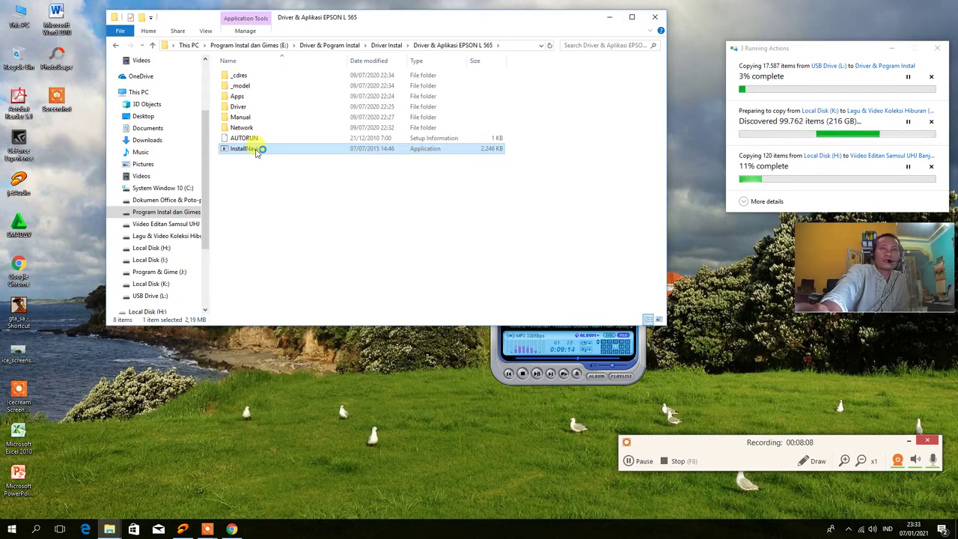
Look through the contents of the Driver Instal and Driver & Pogram Instal folders on drive E:.
left_click(154, 44)
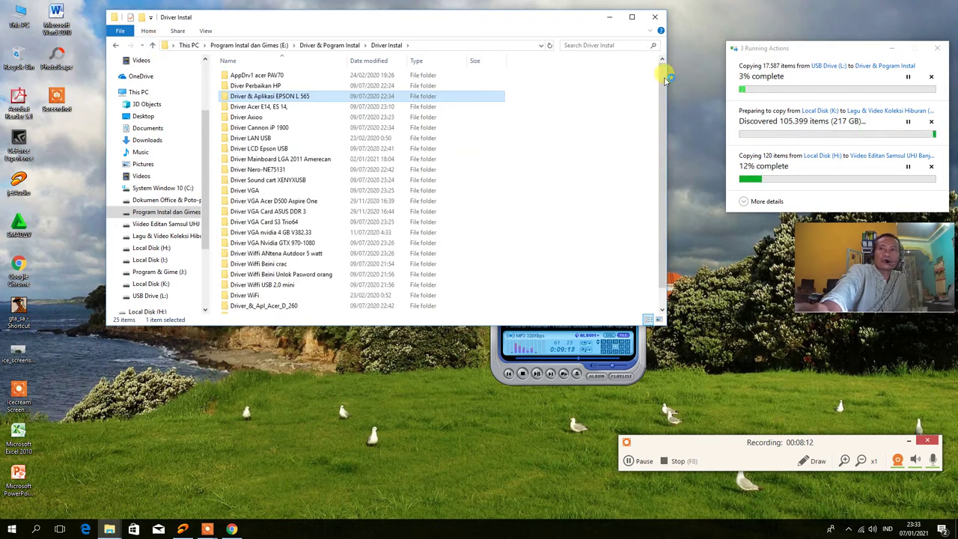
left_click_drag(665, 88, 669, 157)
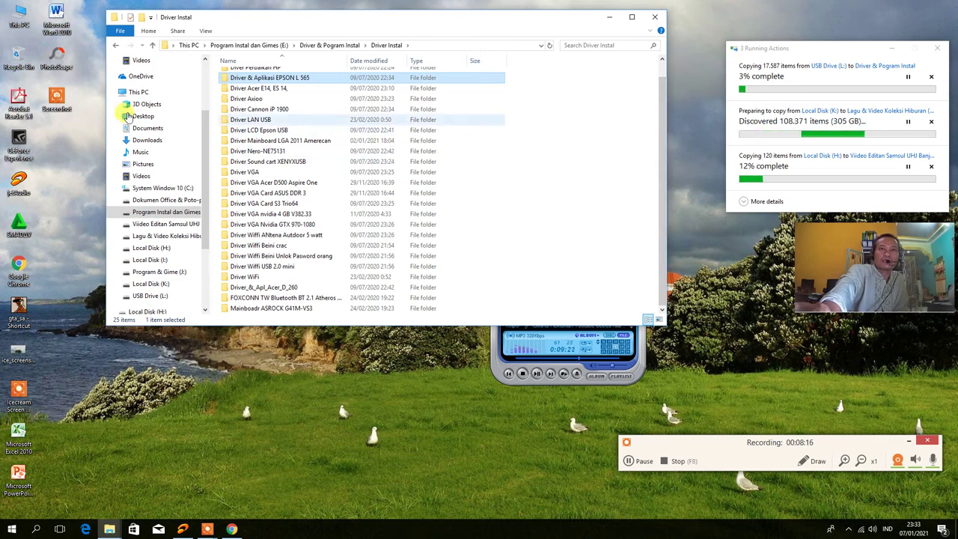
left_click(154, 46)
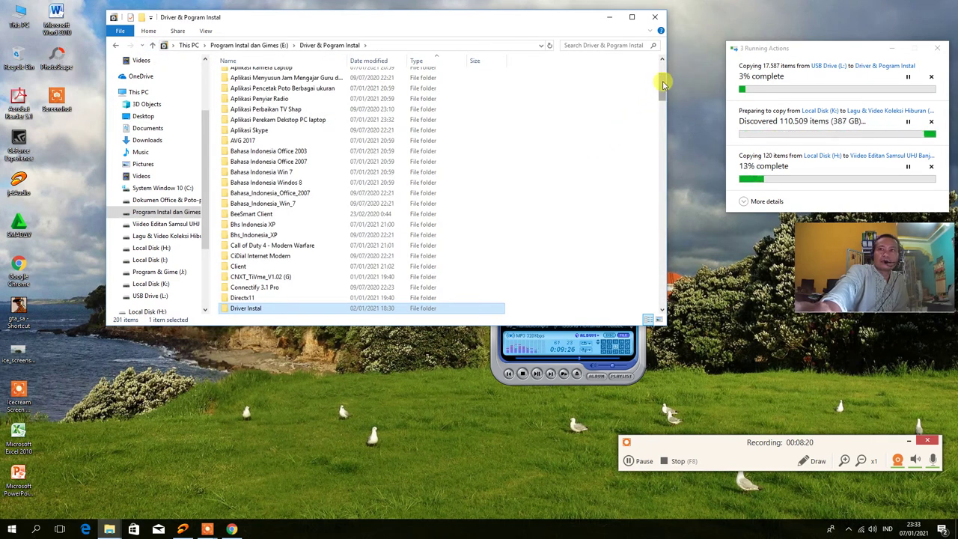
left_click_drag(662, 84, 661, 298)
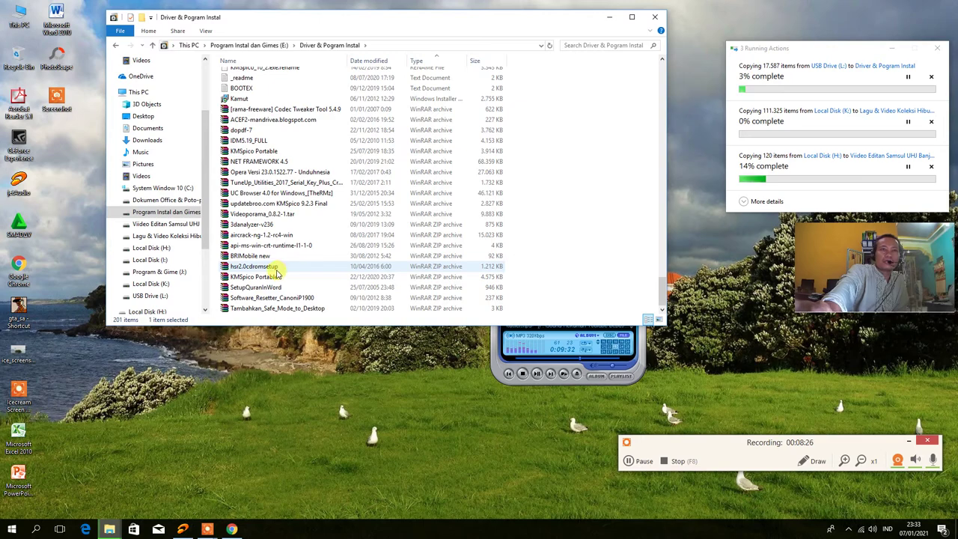
left_click(171, 212)
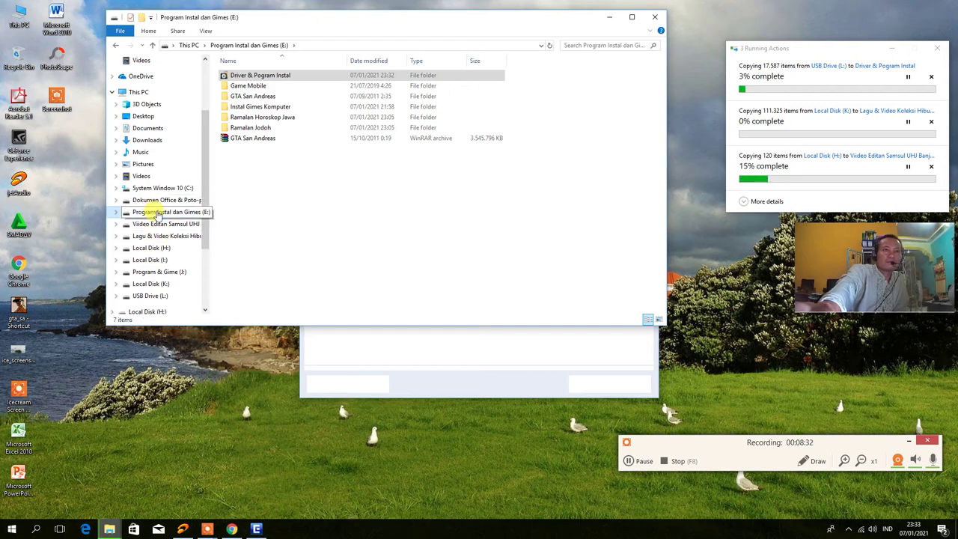
double_click(242, 74)
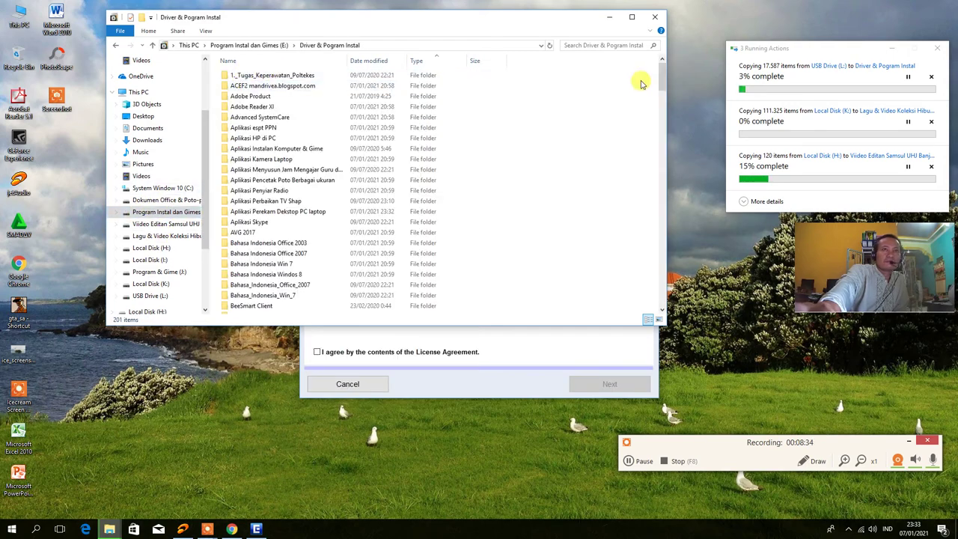
left_click_drag(662, 73, 664, 257)
Minimize File Explorer to uncover the Epson installer window, and refresh the desktop.
left_click(514, 388)
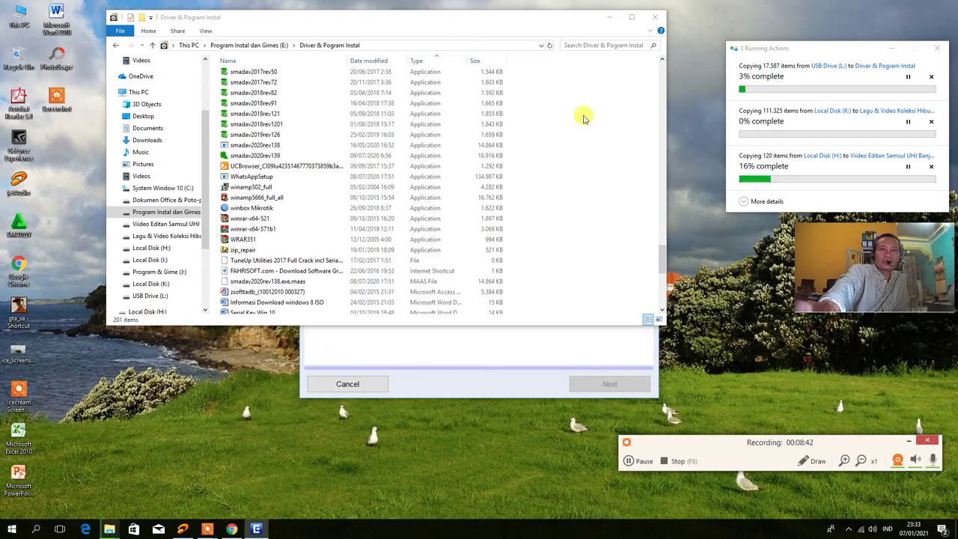
left_click(609, 18)
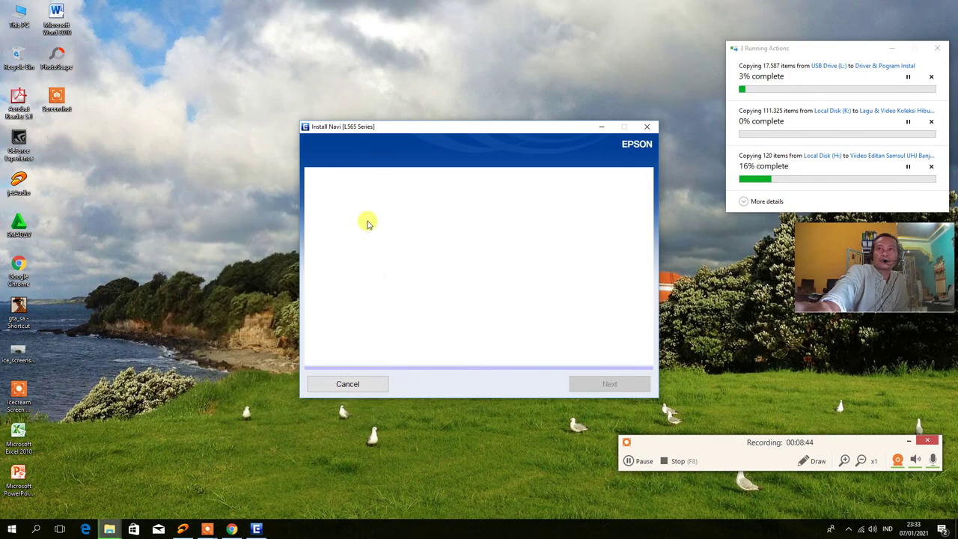
right_click(166, 40)
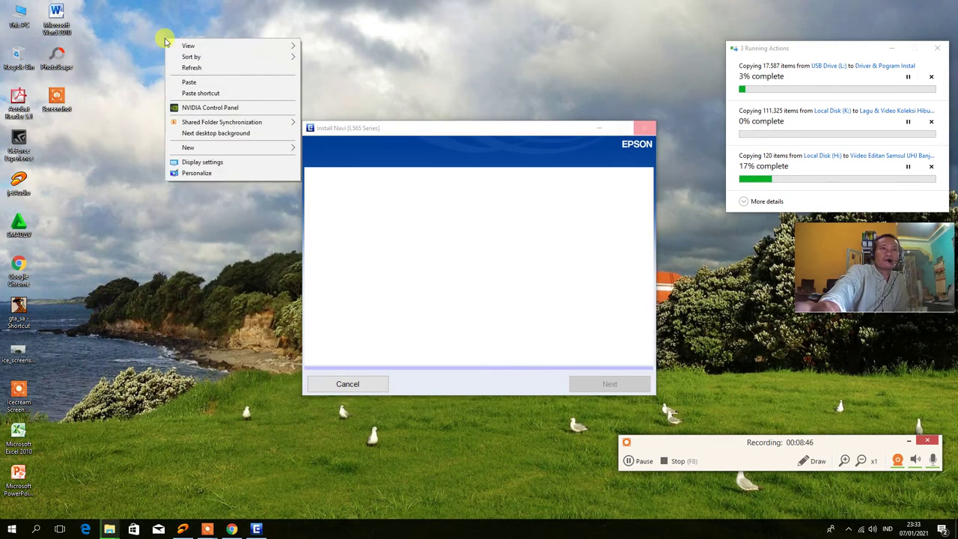
left_click(190, 69)
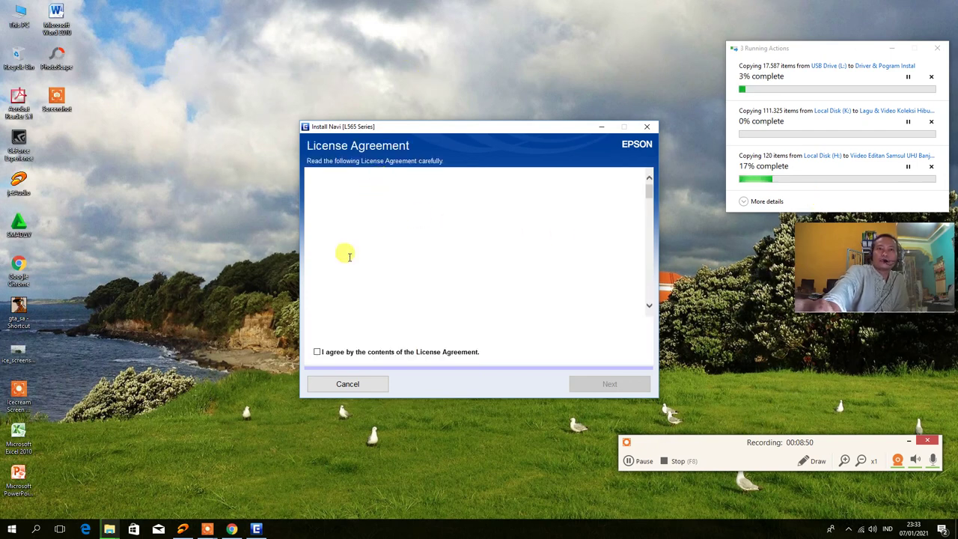
Accept the Epson L565 license agreement and start the installation, keeping the latest-version and automatic-updates options enabled.
left_click(318, 353)
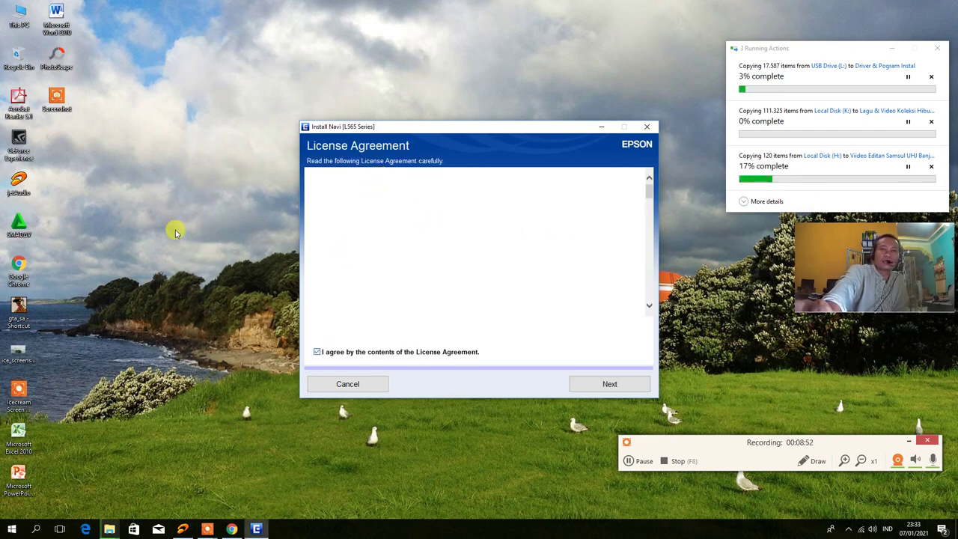
left_click(607, 385)
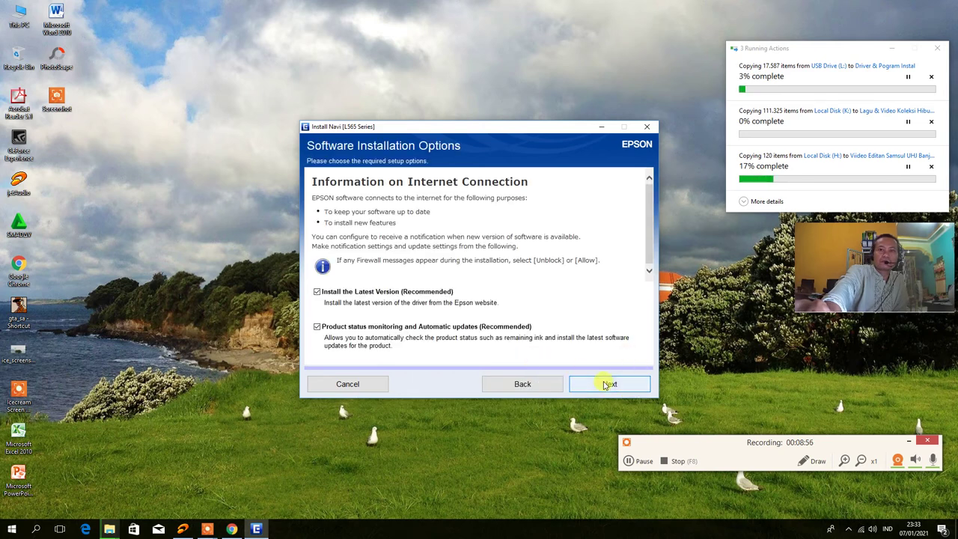
left_click(608, 384)
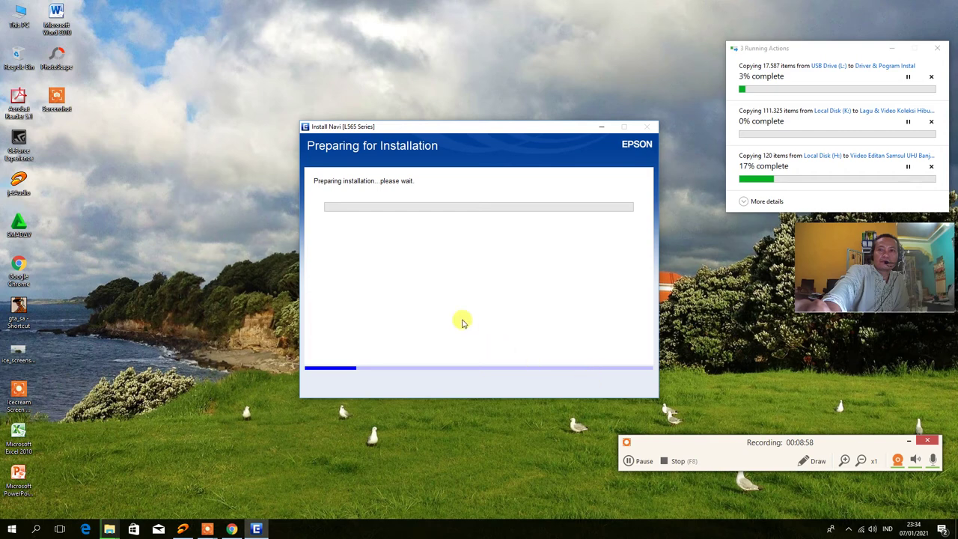
Refresh the desktop four times while the Epson installation is being prepared.
right_click(200, 30)
right_click(211, 30)
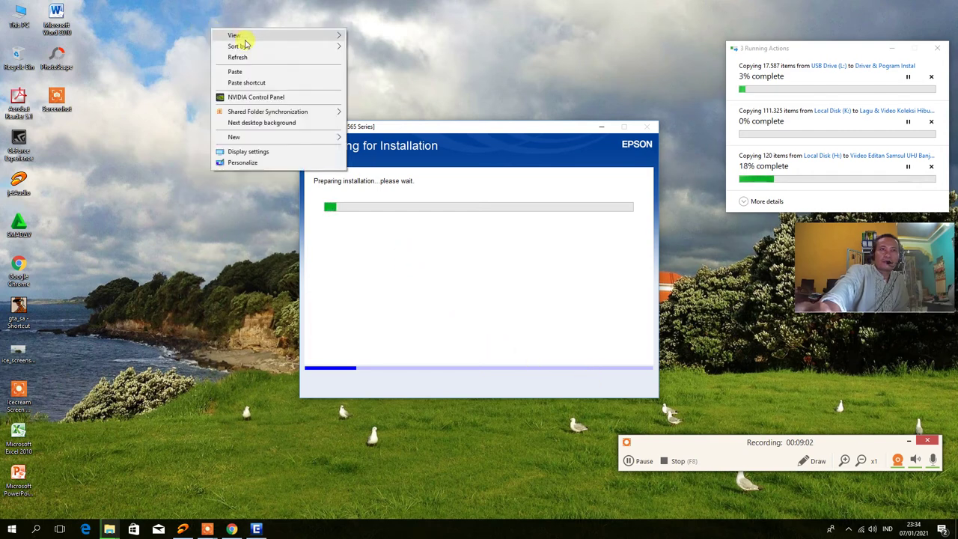
left_click(242, 53)
right_click(214, 22)
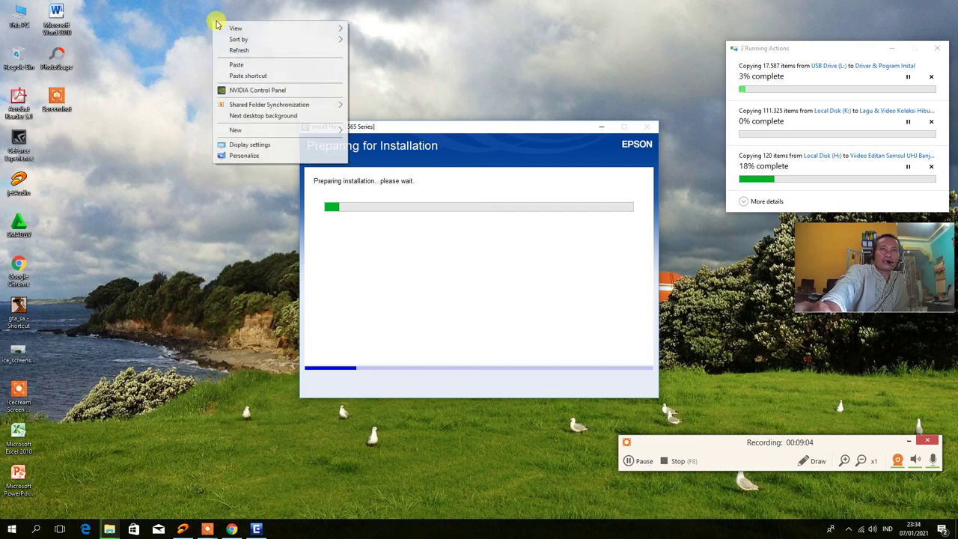
left_click(236, 54)
right_click(208, 34)
left_click(217, 53)
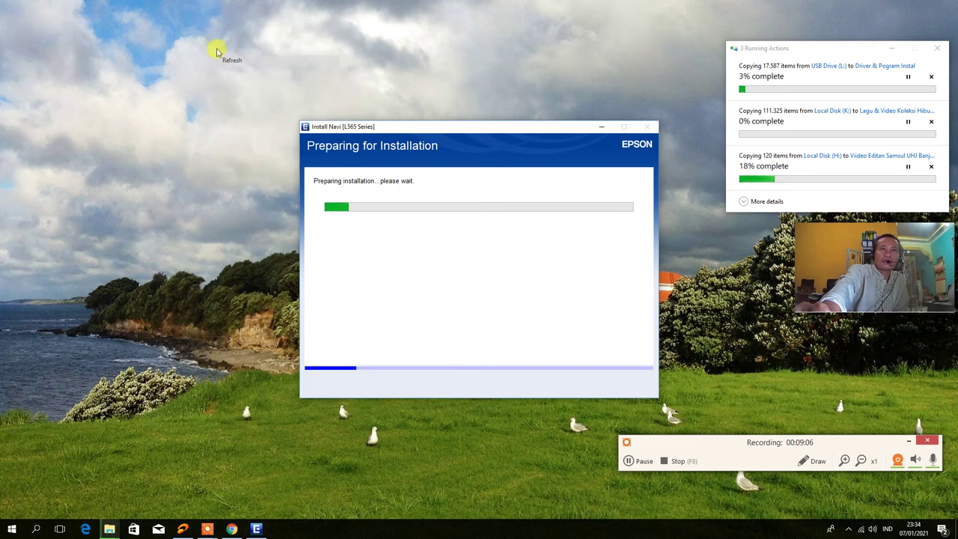
right_click(188, 32)
left_click(219, 65)
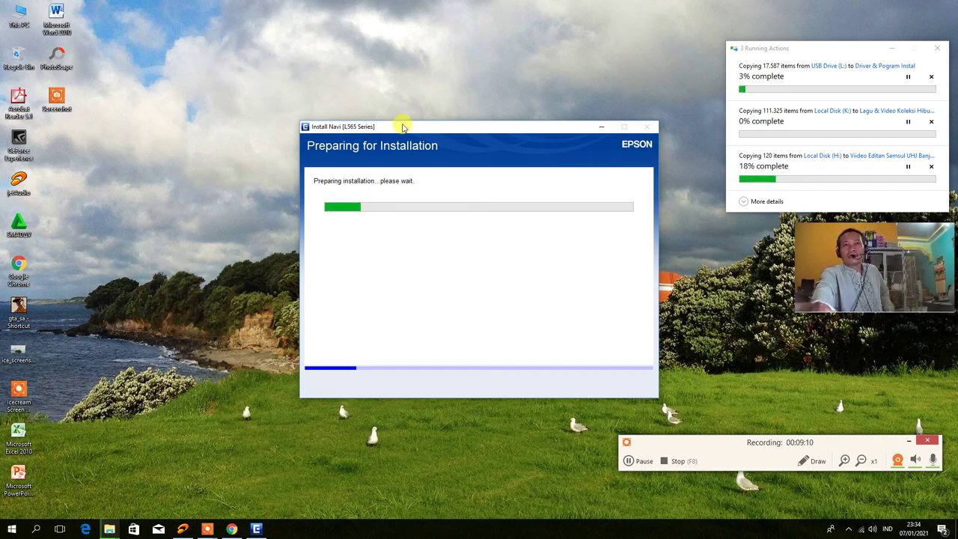
Move the Epson installer window up beside the desktop icons, and refresh the desktop twice.
left_click_drag(412, 128, 193, 18)
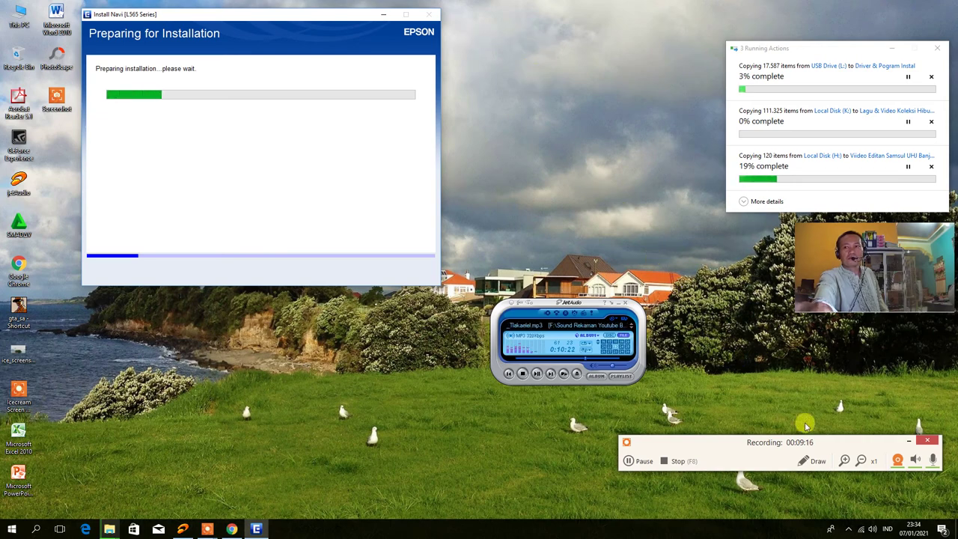
right_click(513, 35)
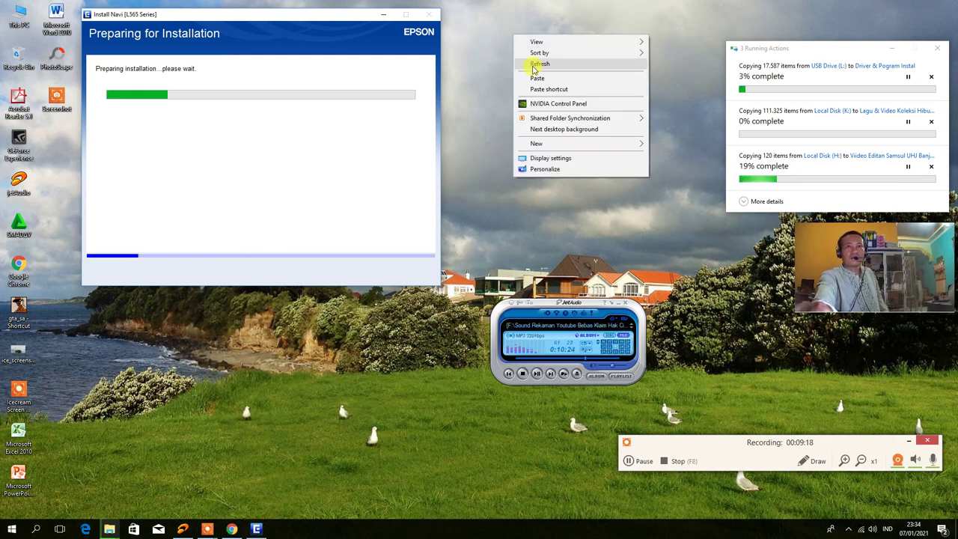
left_click(532, 65)
right_click(509, 37)
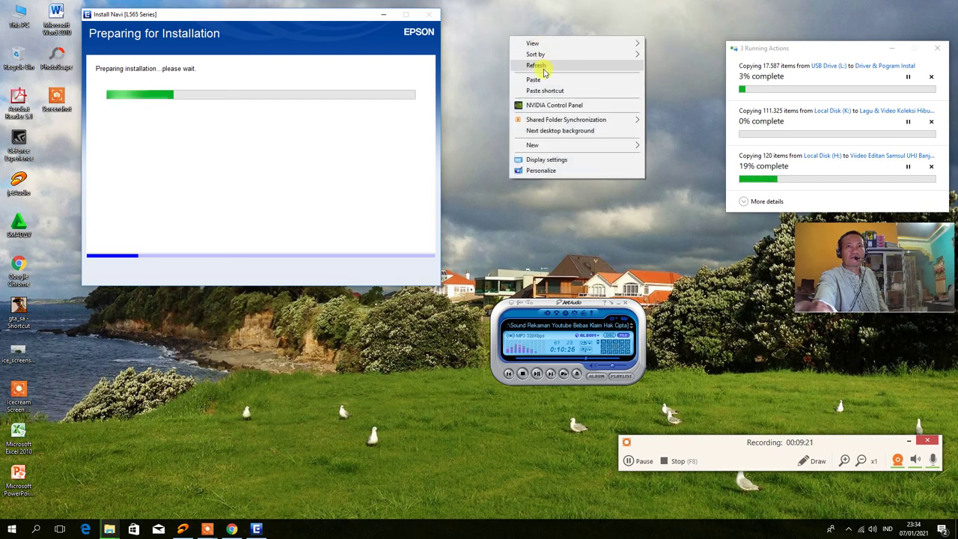
left_click(544, 69)
Shift the Epson installer window farther away from the desktop icons, and refresh the desktop twice in the freed space.
left_click_drag(291, 15, 395, 13)
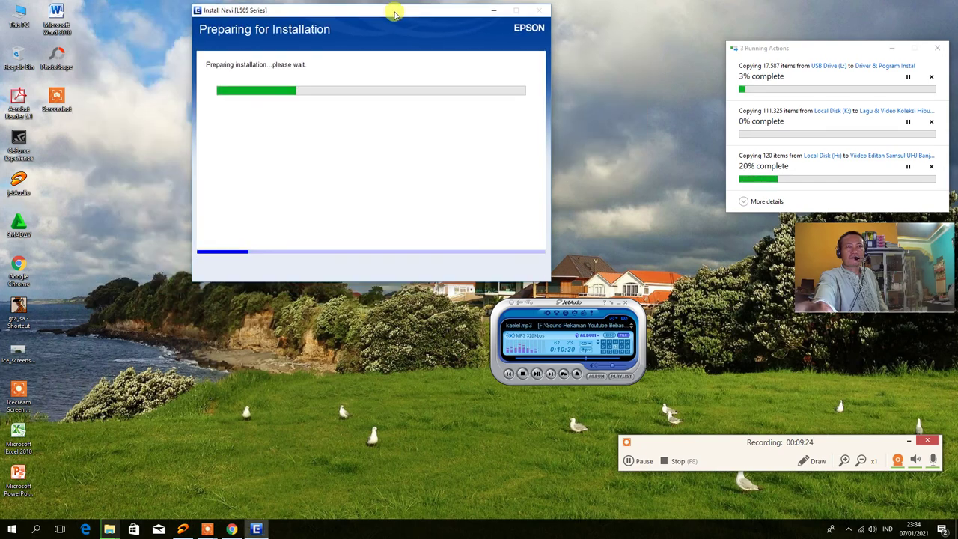
right_click(132, 49)
left_click(151, 81)
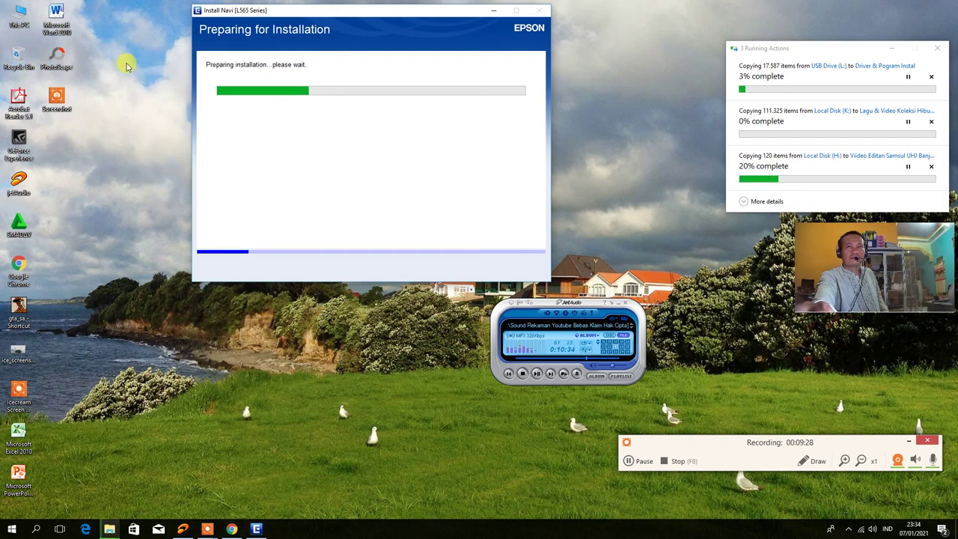
right_click(127, 64)
left_click(142, 92)
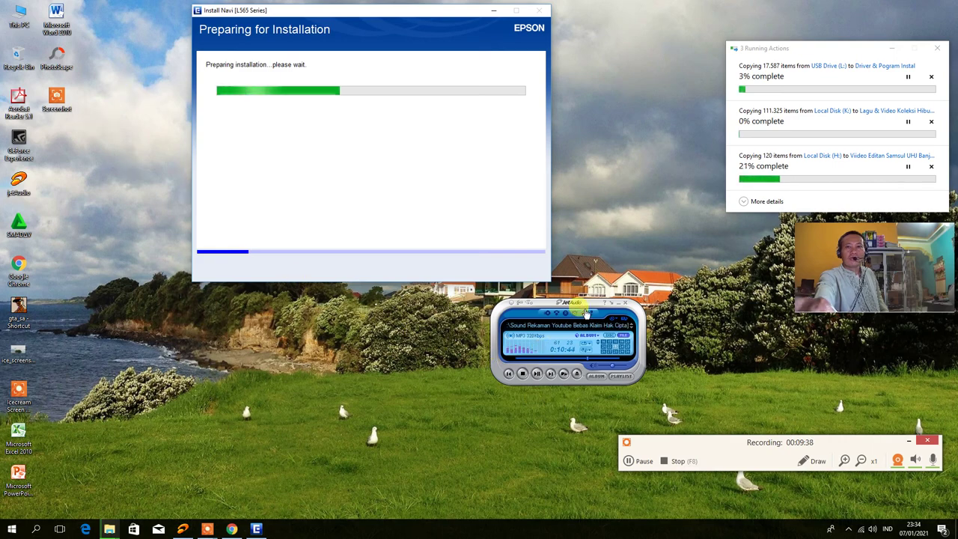
Rearrange the floating windows, placing the jetAudio player below the file-copy window and the recording toolbar just beneath the Epson installer.
left_click_drag(608, 301, 899, 327)
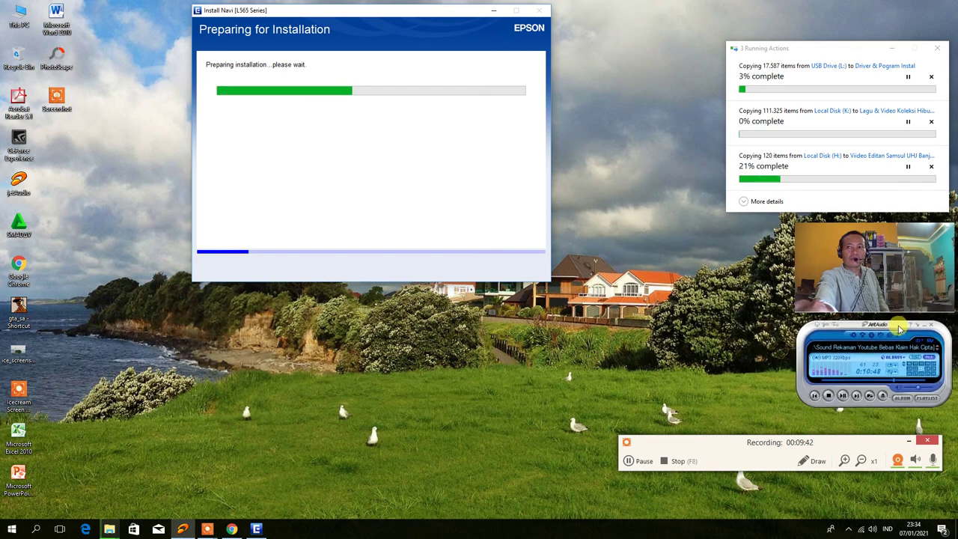
left_click_drag(716, 444, 305, 311)
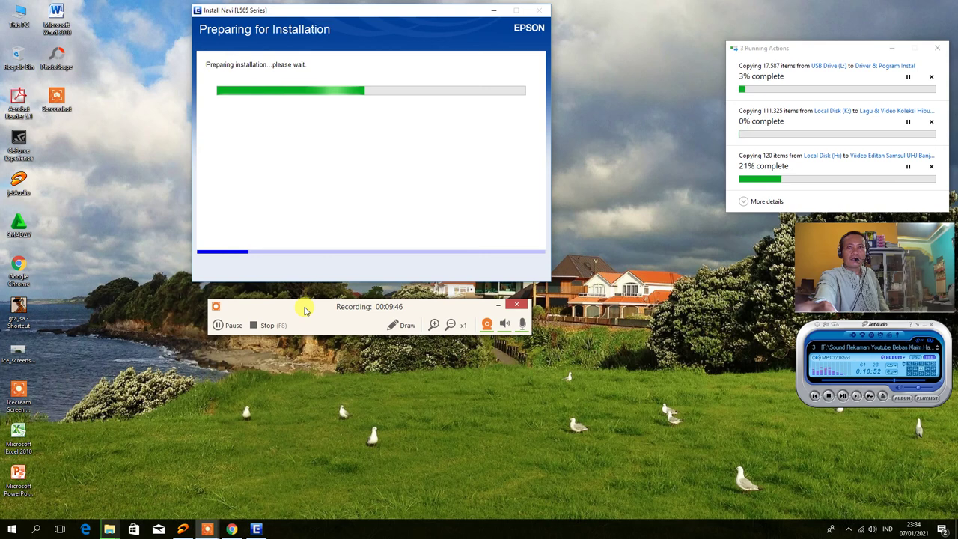